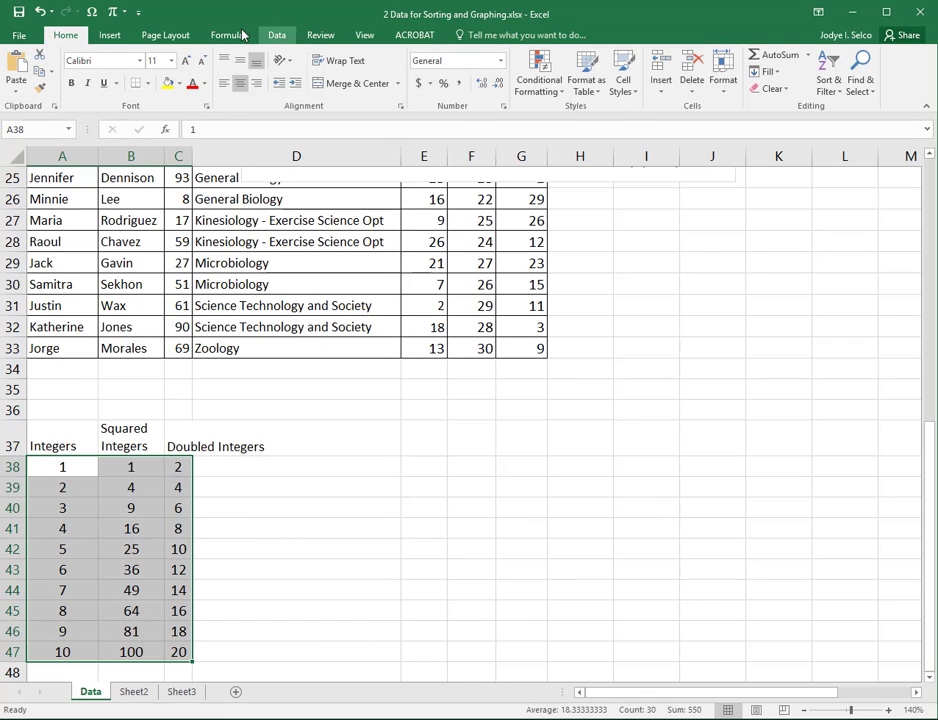
# Insert a markers-only scatter chart from the selected integer, squared and doubled values in A38:C47.
pyautogui.click(110, 36)
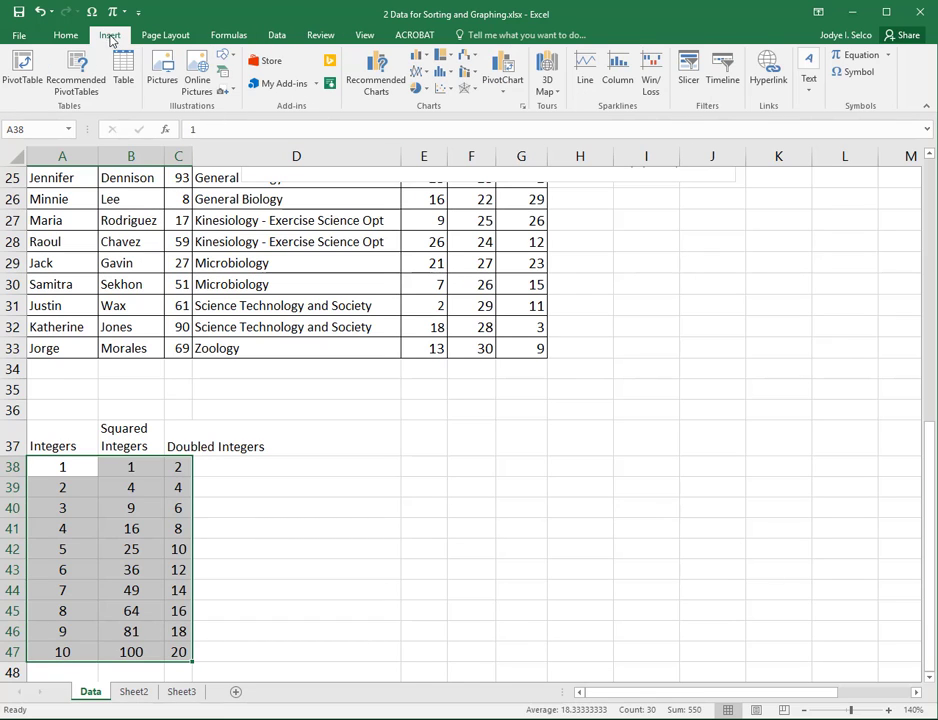
pyautogui.click(441, 89)
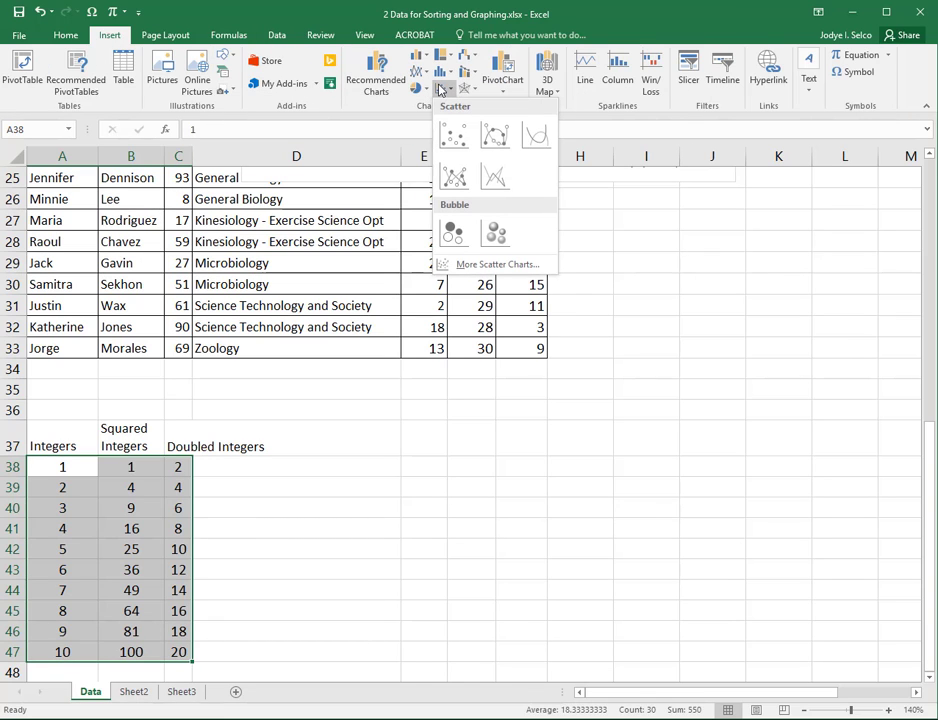
pyautogui.click(453, 135)
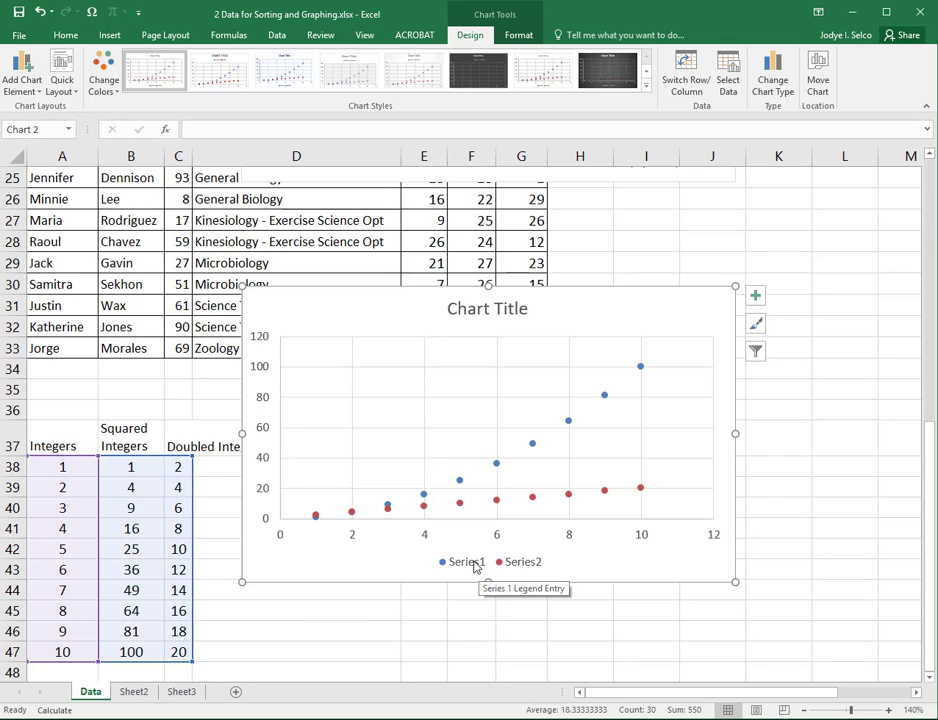
# Rename the chart's first data series, plotting the squared integers, as "Squared" through its data source settings.
pyautogui.click(532, 500)
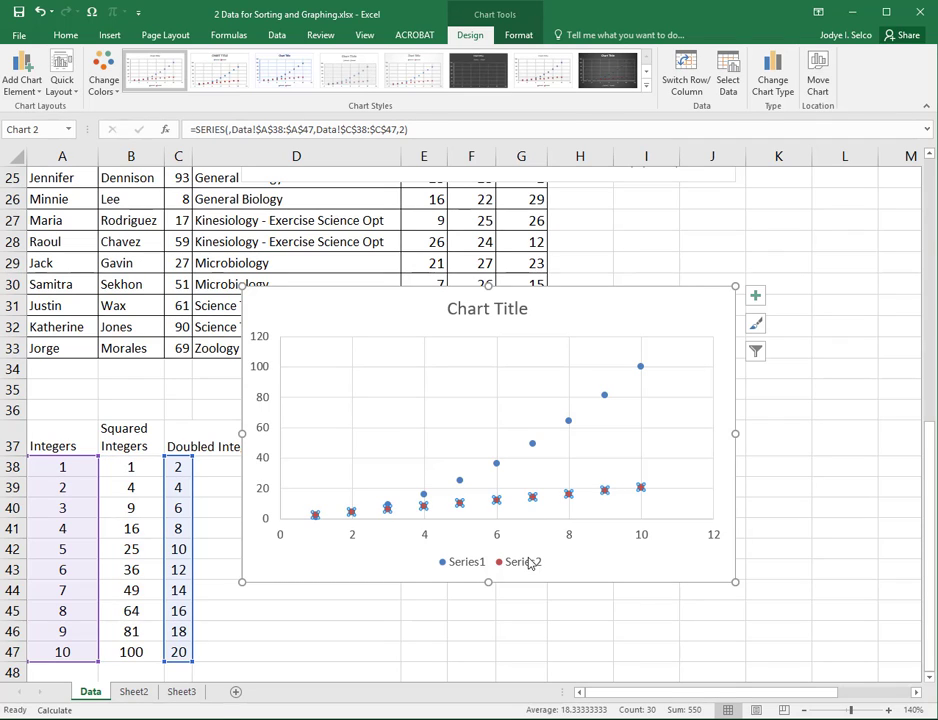
pyautogui.rightClick(533, 503)
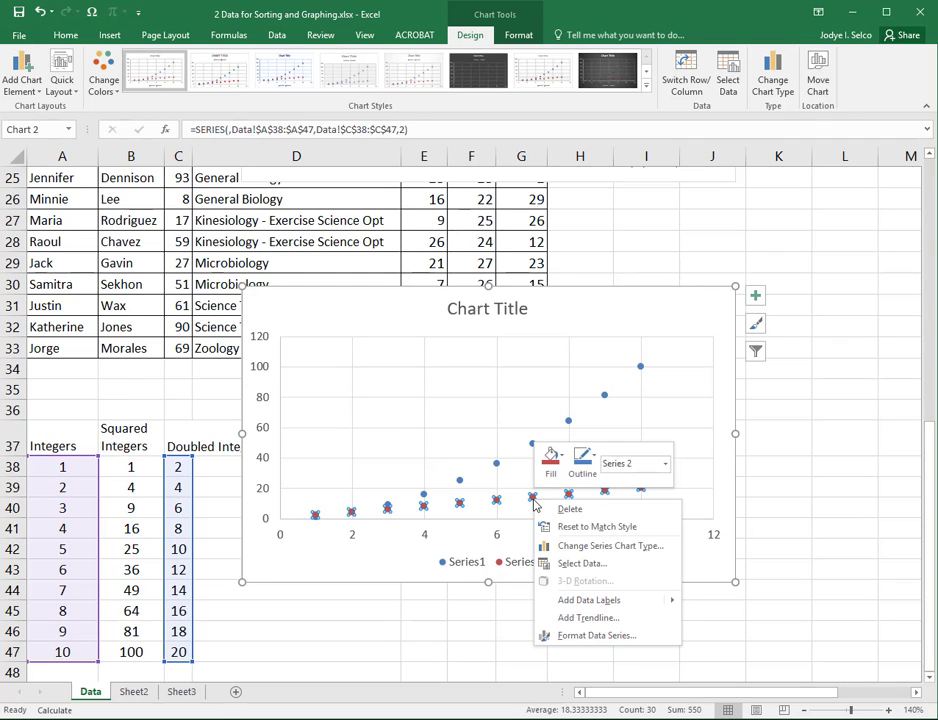
pyautogui.click(567, 565)
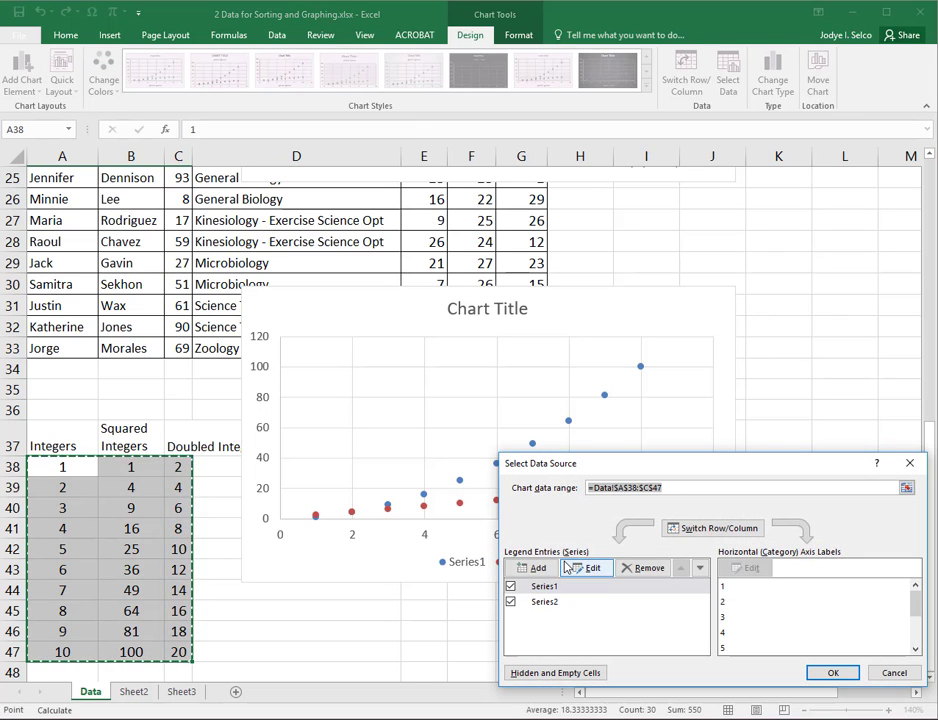
pyautogui.click(554, 589)
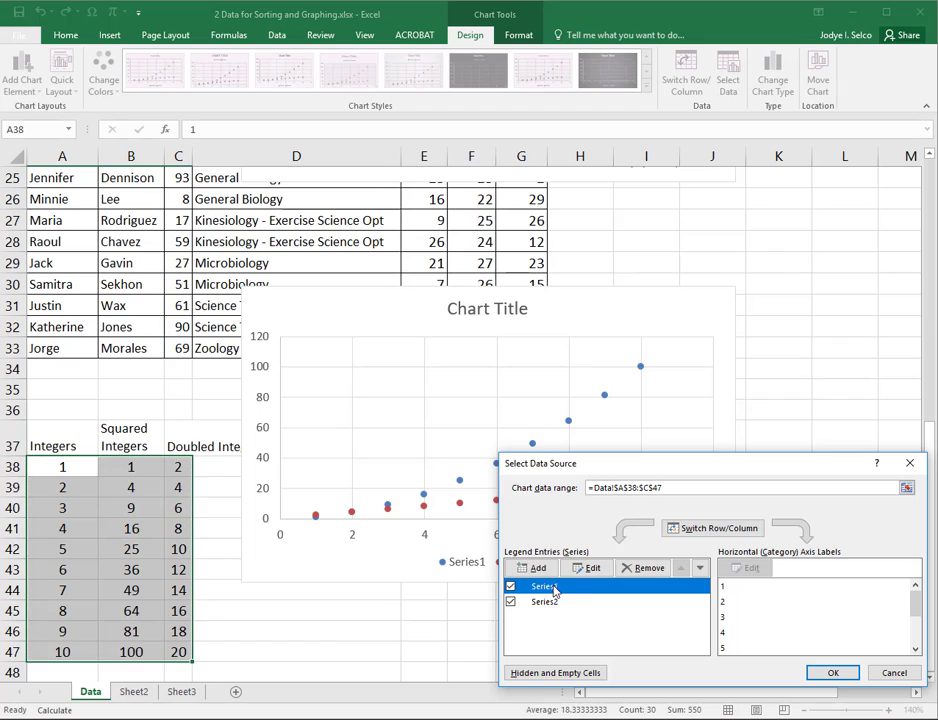
pyautogui.click(590, 567)
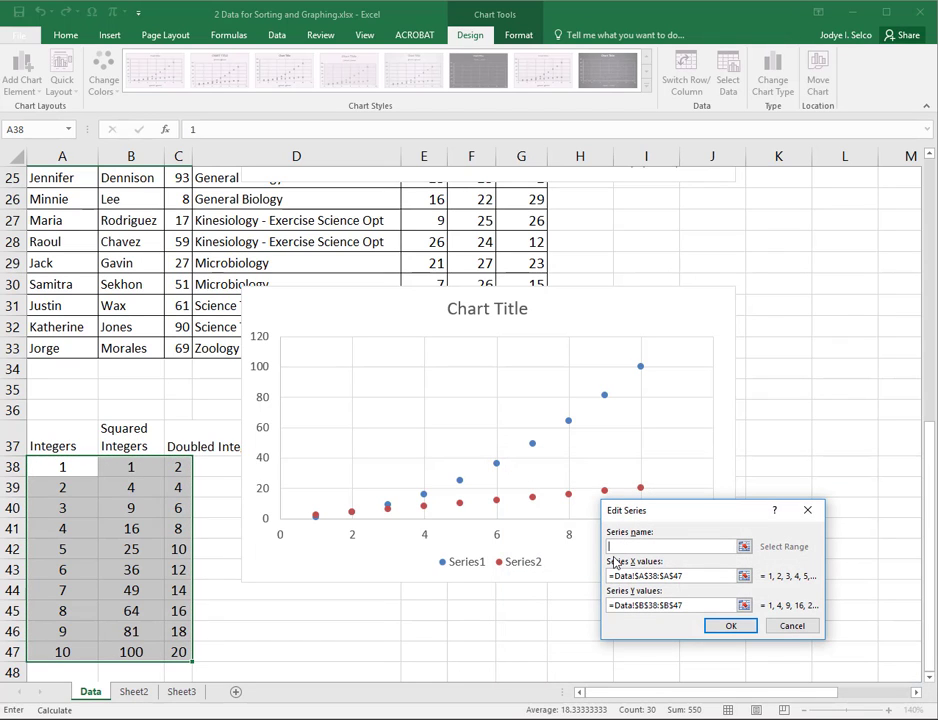
pyautogui.write('Squared')
pyautogui.click(730, 625)
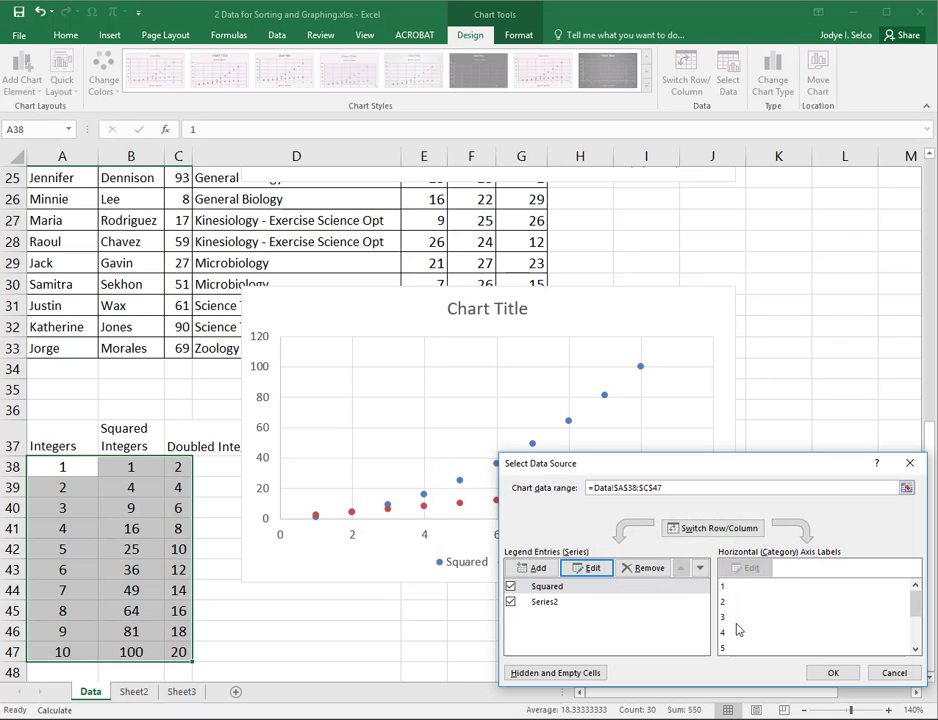
# Rename the second data series as "Double" and apply the data source changes to the chart.
pyautogui.click(560, 602)
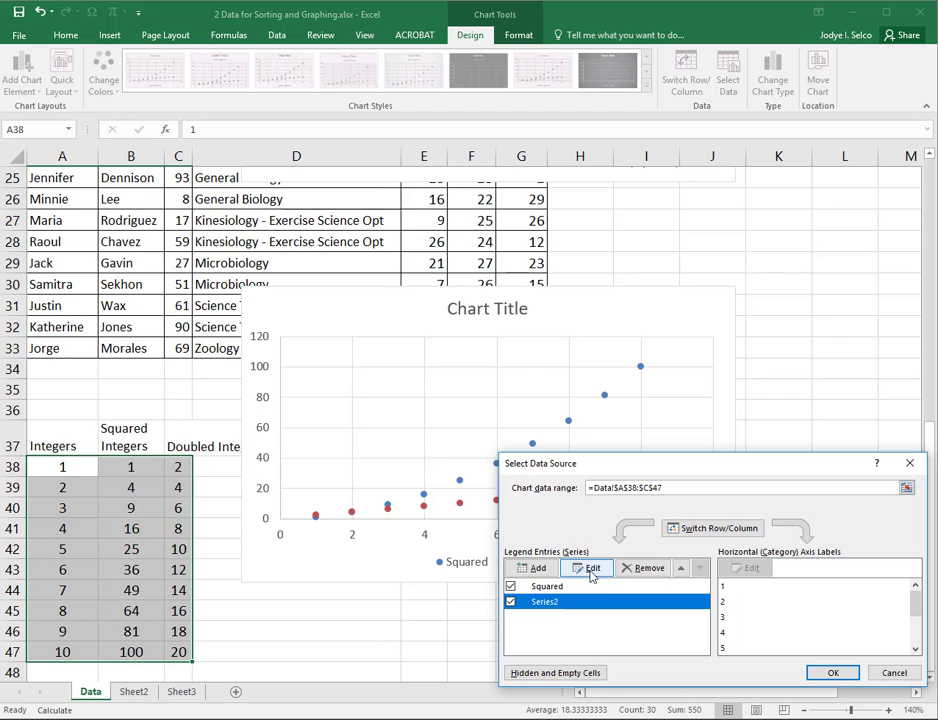
pyautogui.click(590, 568)
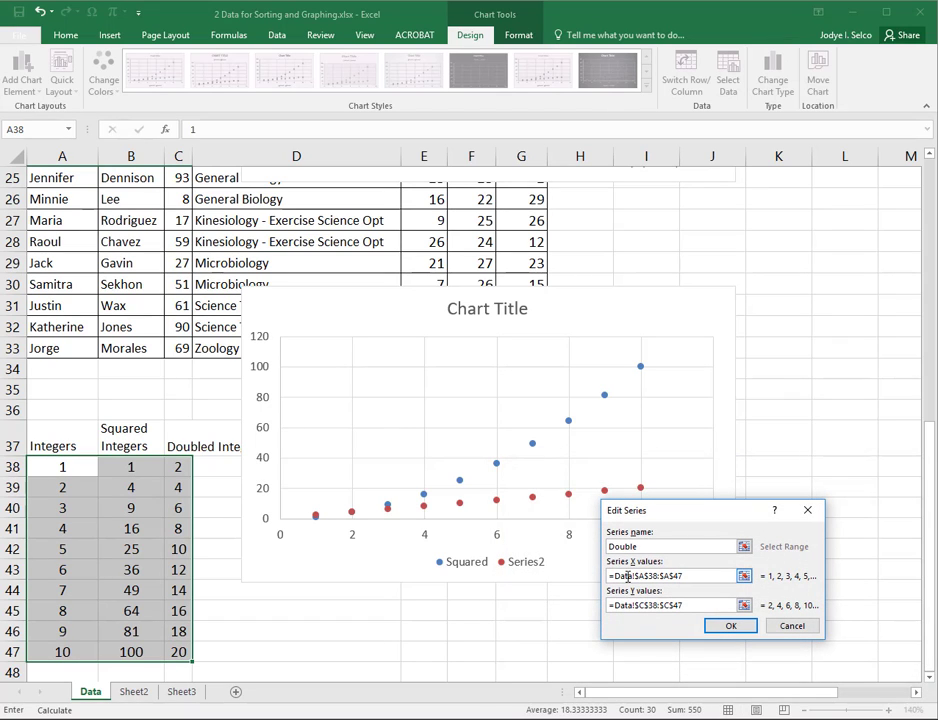
pyautogui.click(722, 627)
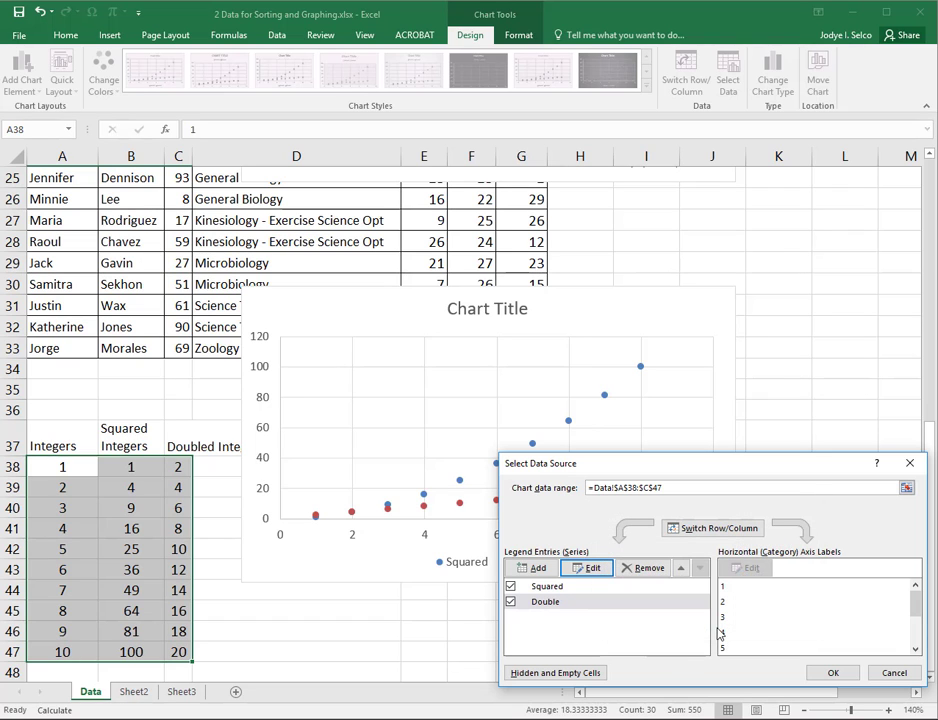
pyautogui.click(831, 672)
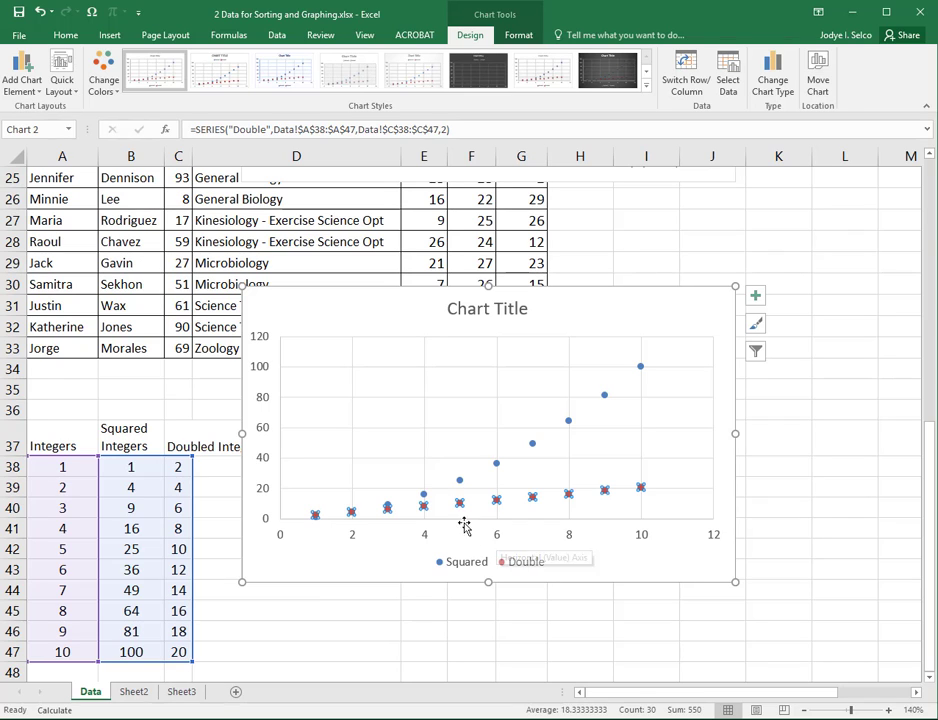
# Apply the first quick layout, with axis titles and a side legend, and title the horizontal axis "Integers".
pyautogui.click(65, 78)
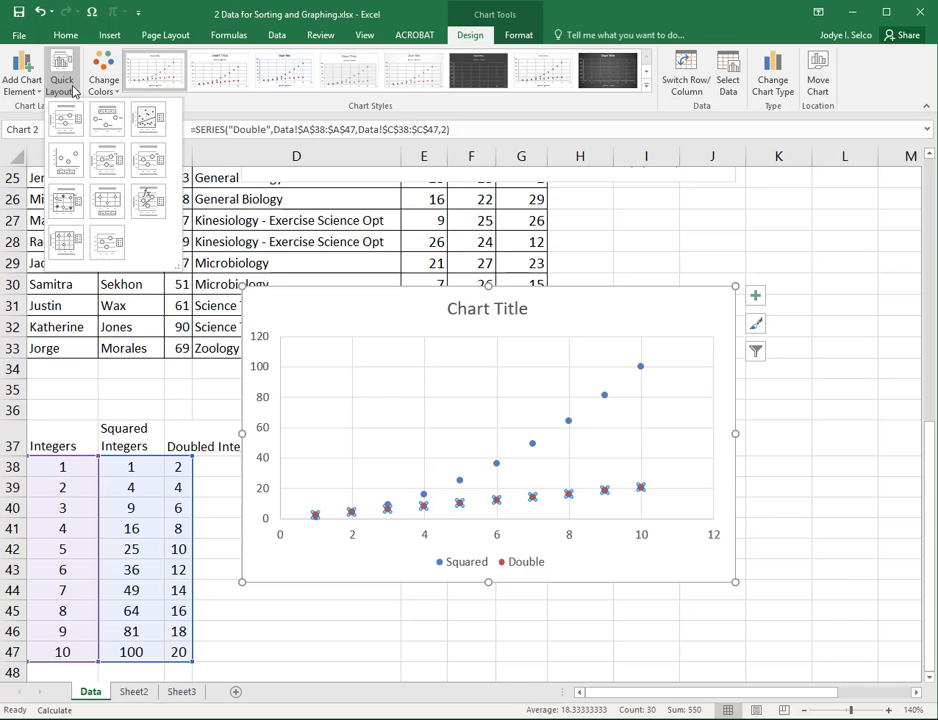
pyautogui.click(70, 118)
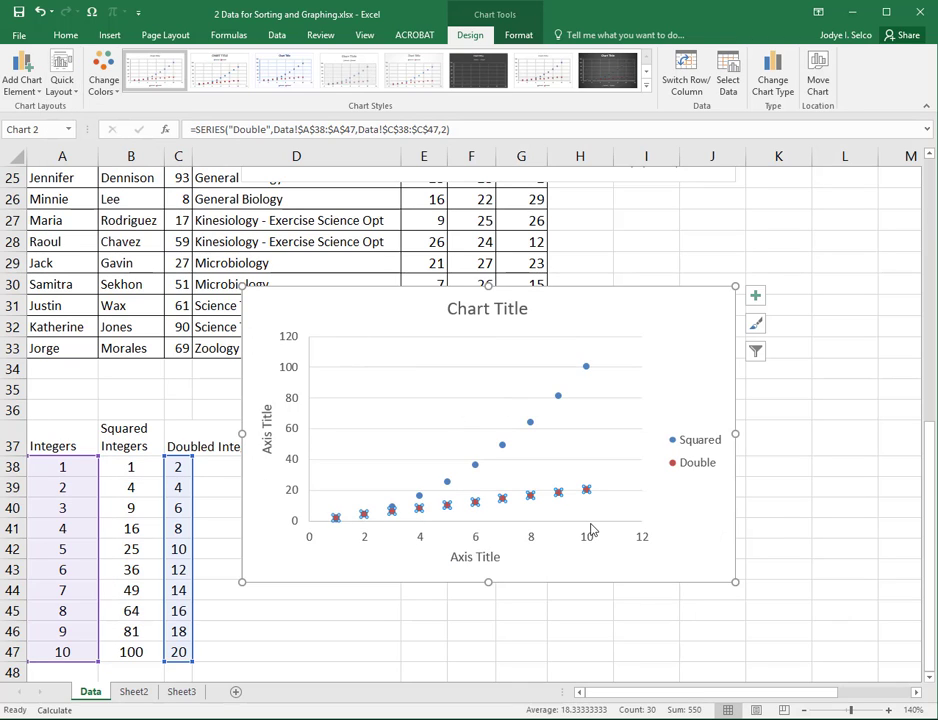
pyautogui.click(467, 557)
pyautogui.moveTo(452, 557); pyautogui.dragTo(501, 558)
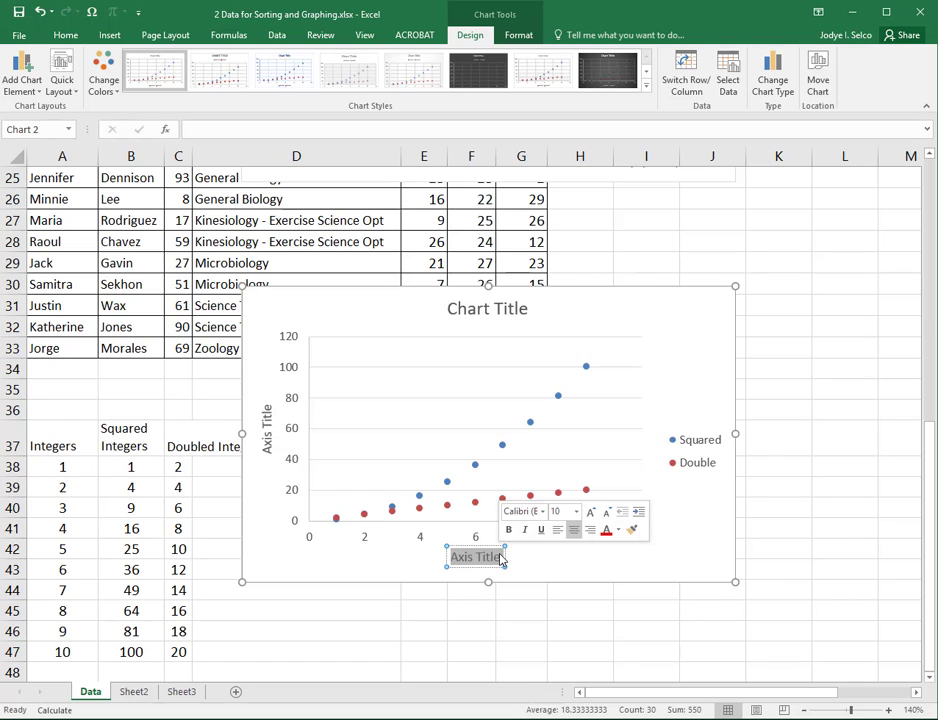
pyautogui.write('In')
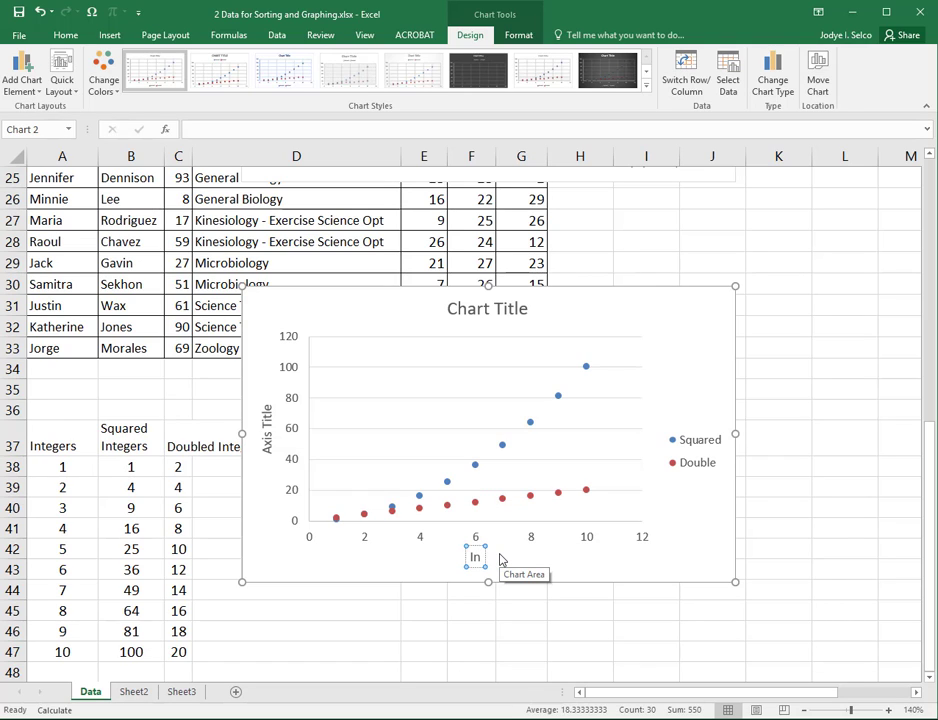
pyautogui.write('tegers')
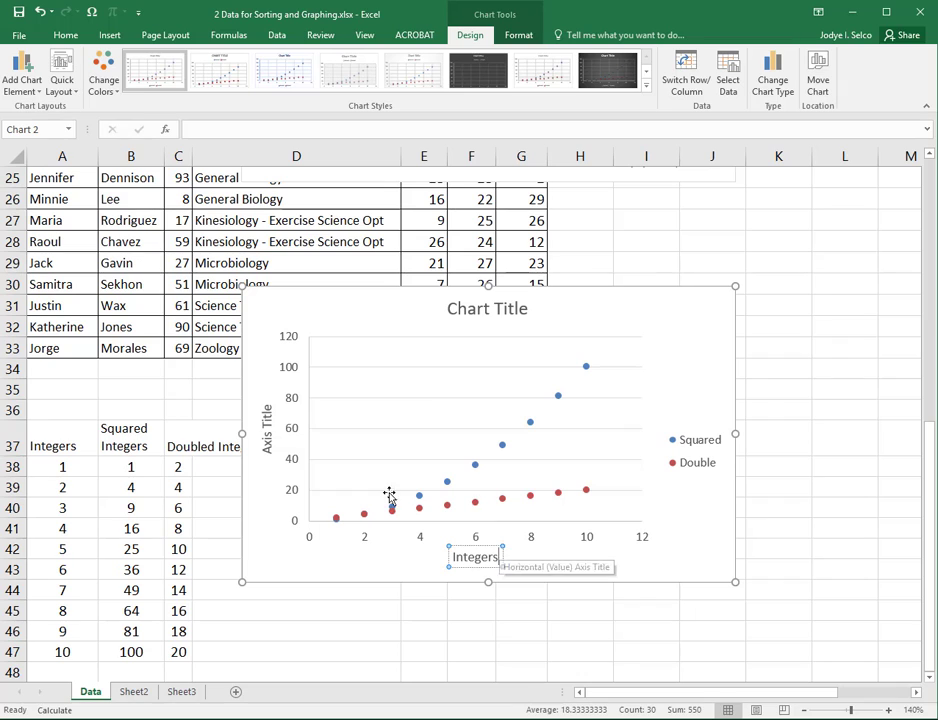
# Set both the vertical axis title and the main chart title to "Numbers".
pyautogui.click(268, 420)
pyautogui.moveTo(267, 404); pyautogui.dragTo(259, 456)
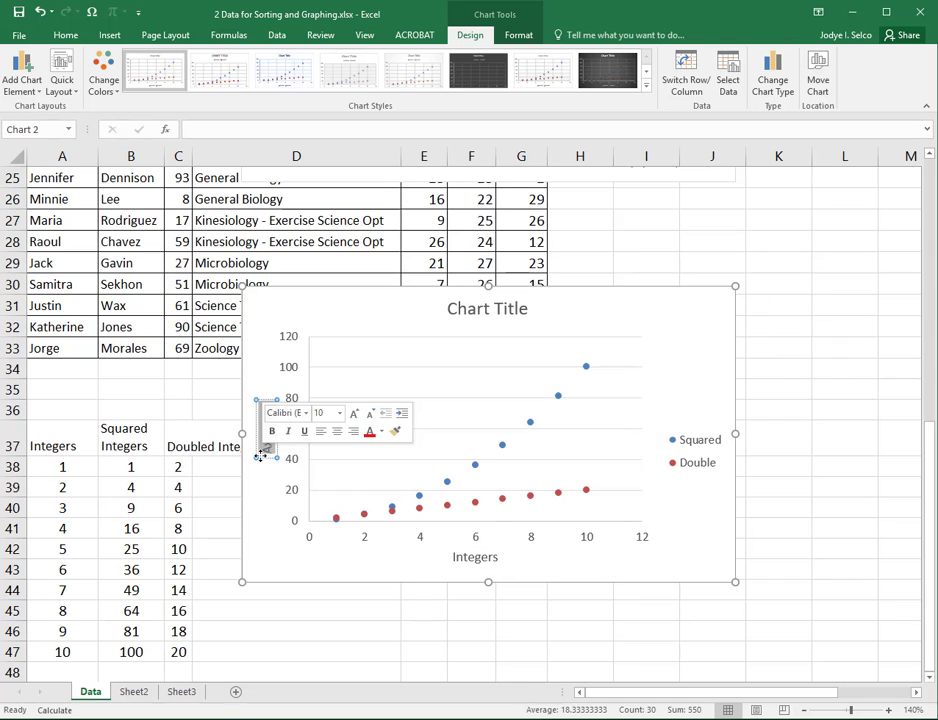
pyautogui.write('Numbers')
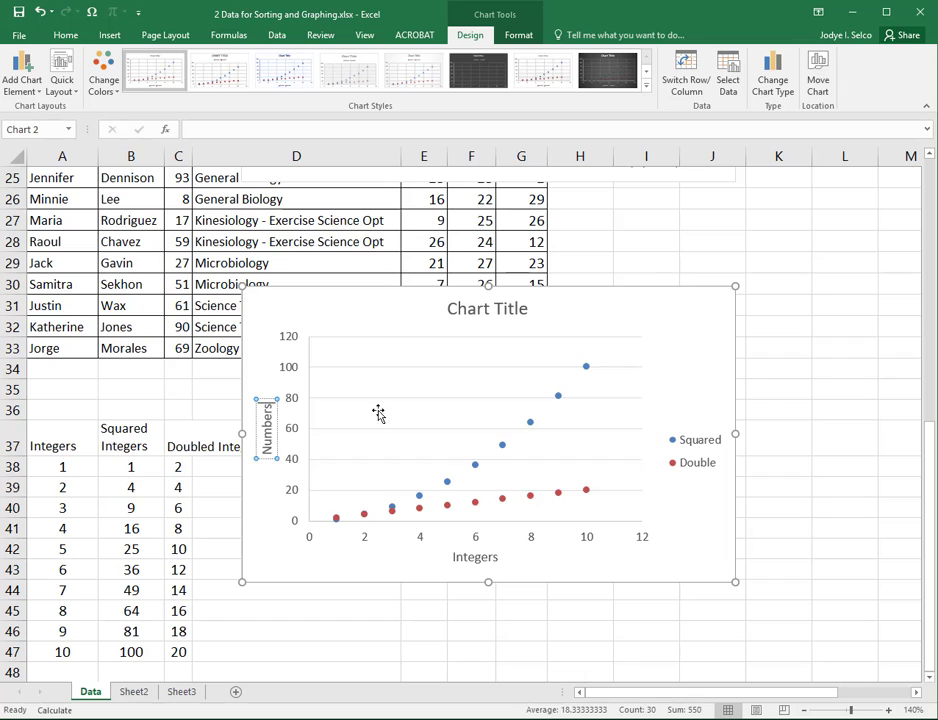
pyautogui.click(450, 309)
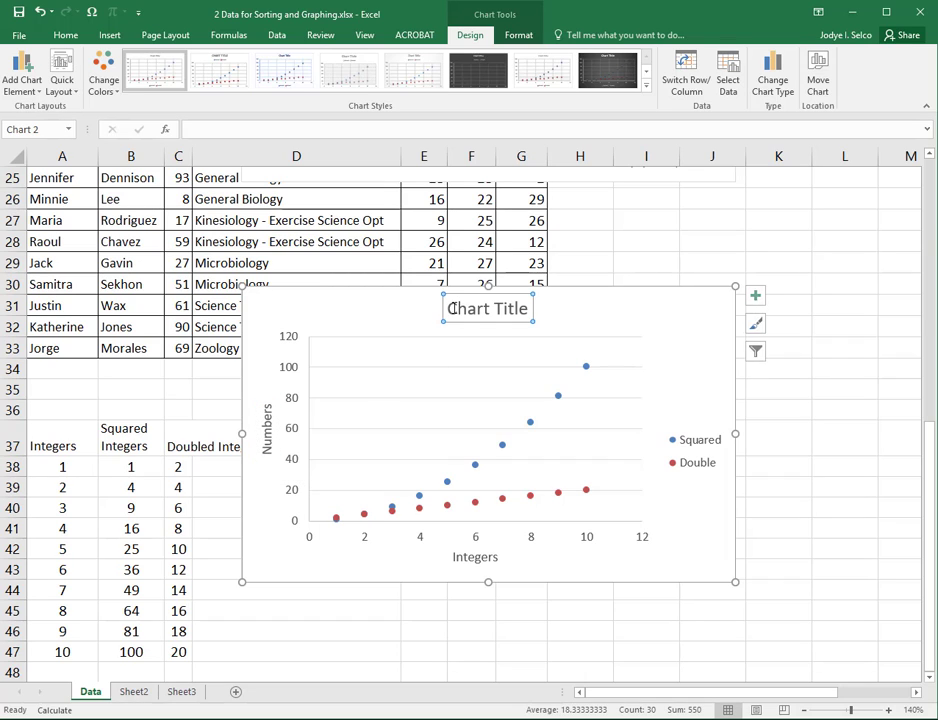
pyautogui.moveTo(448, 309); pyautogui.dragTo(514, 313)
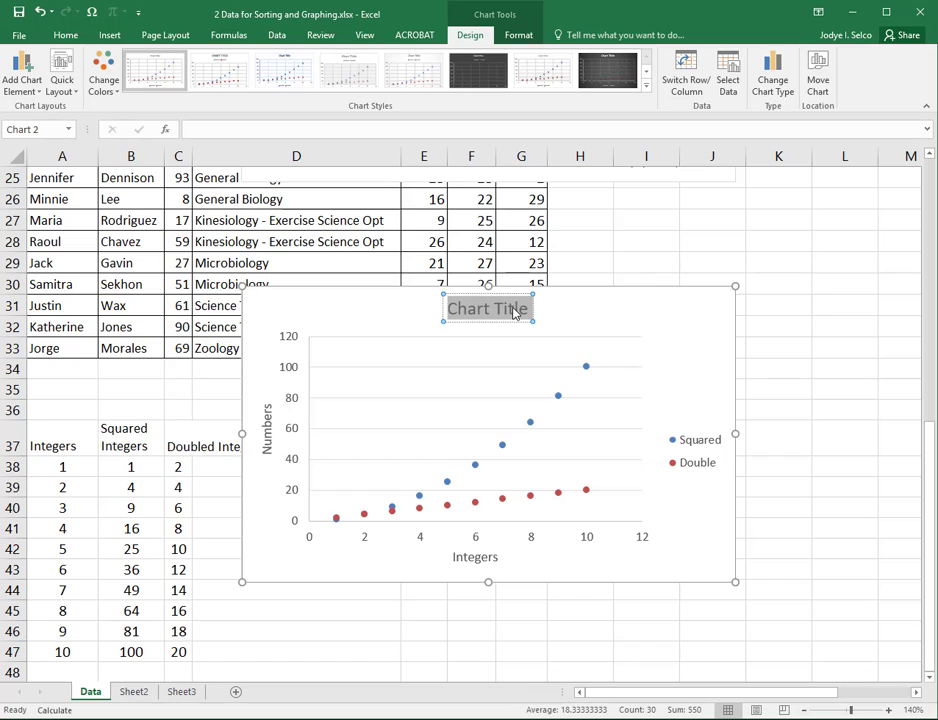
pyautogui.write('Numbers')
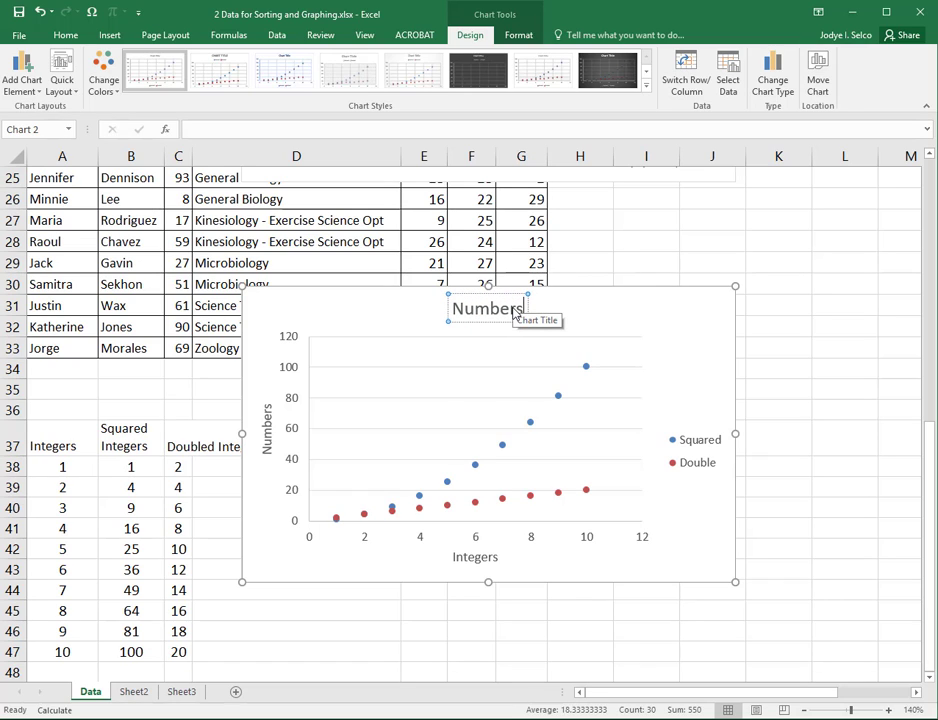
pyautogui.click(668, 334)
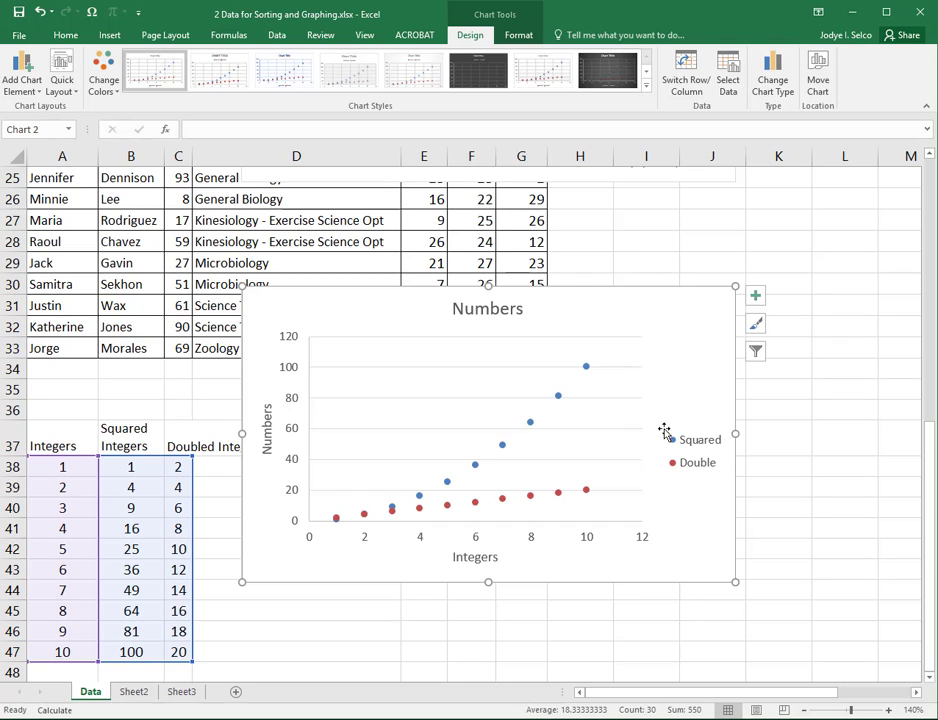
# Add a linear trendline to the Double series with its equation and R-squared value shown, moving the label beside the line's end.
pyautogui.click(558, 497)
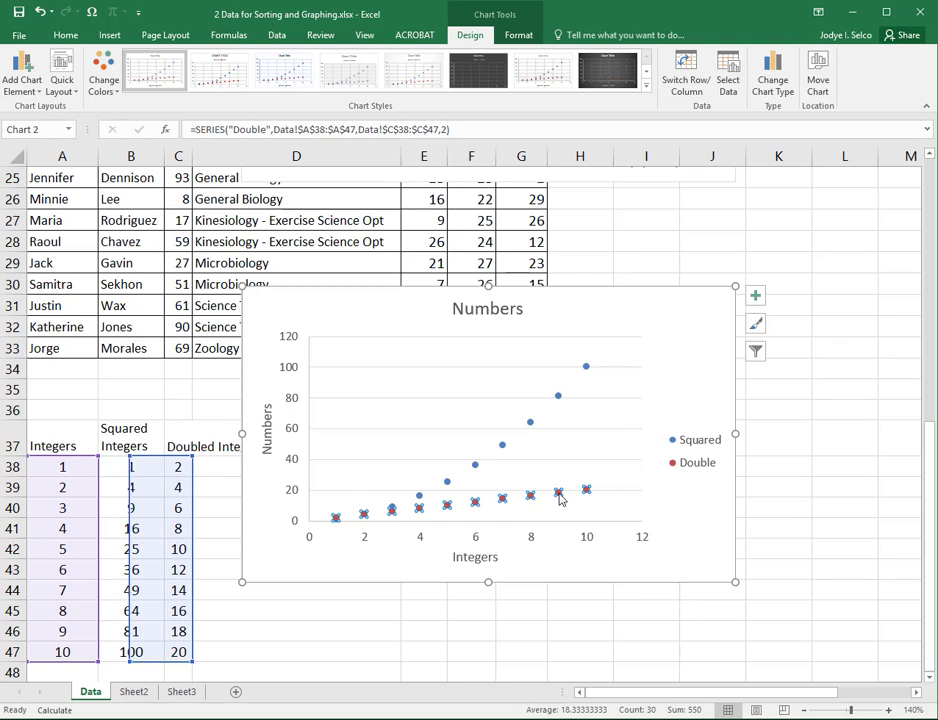
pyautogui.rightClick(560, 497)
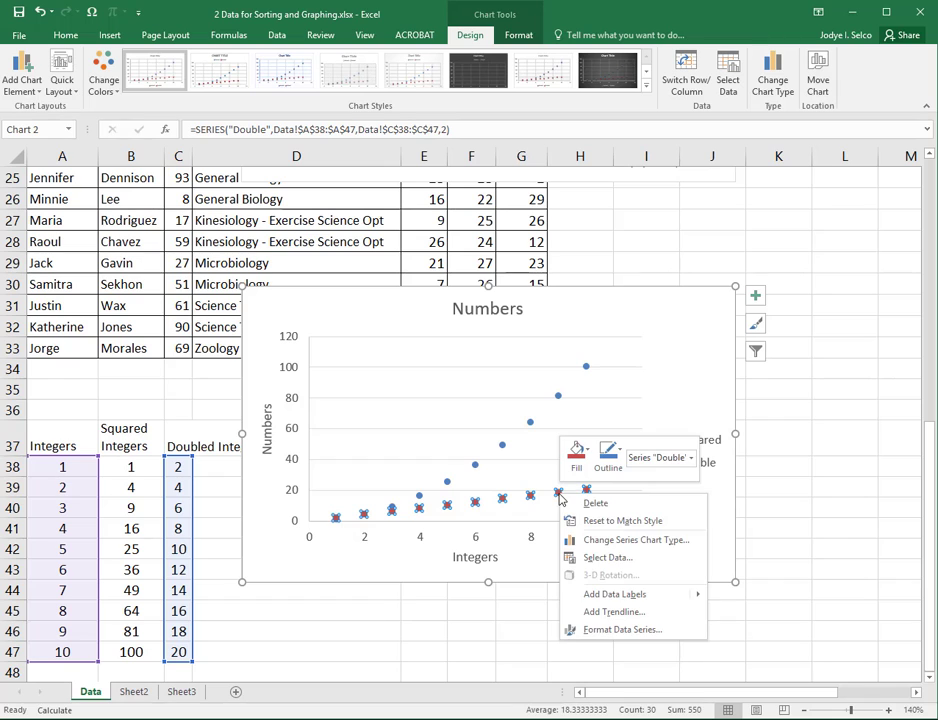
pyautogui.click(580, 612)
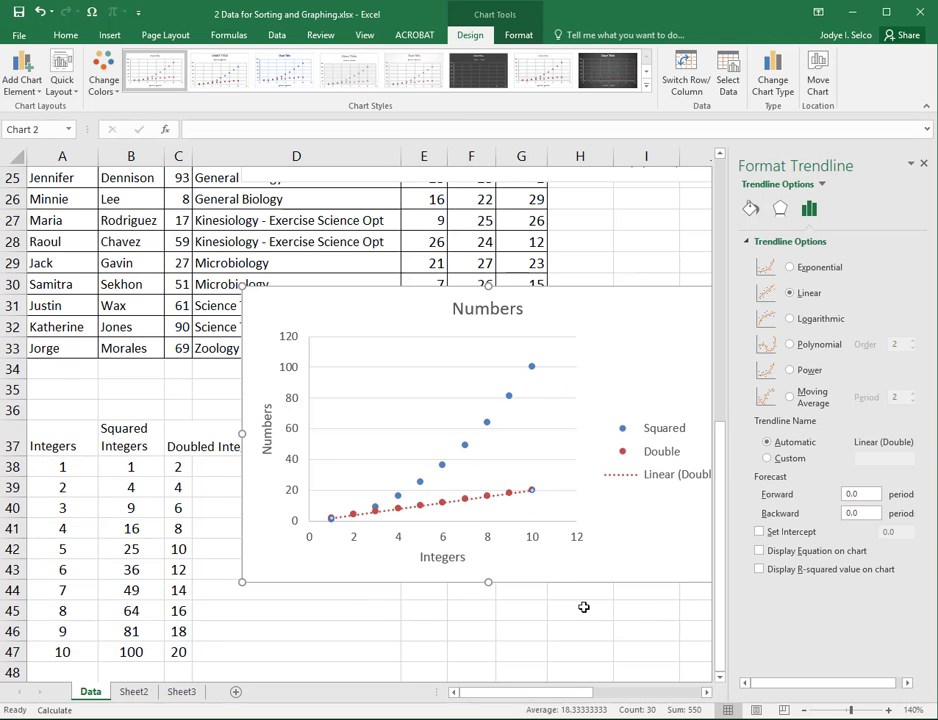
pyautogui.click(760, 551)
pyautogui.click(760, 569)
pyautogui.moveTo(503, 488); pyautogui.dragTo(566, 496)
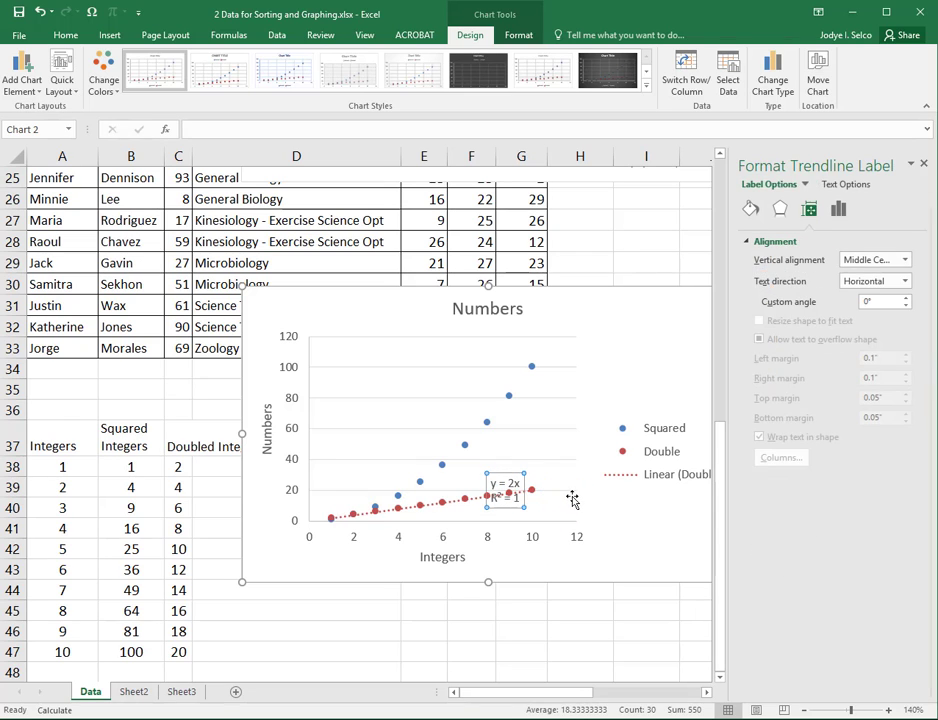
# Add a trendline to the Squared series and try the exponential, logarithmic and second-order polynomial types.
pyautogui.click(509, 397)
pyautogui.rightClick(509, 397)
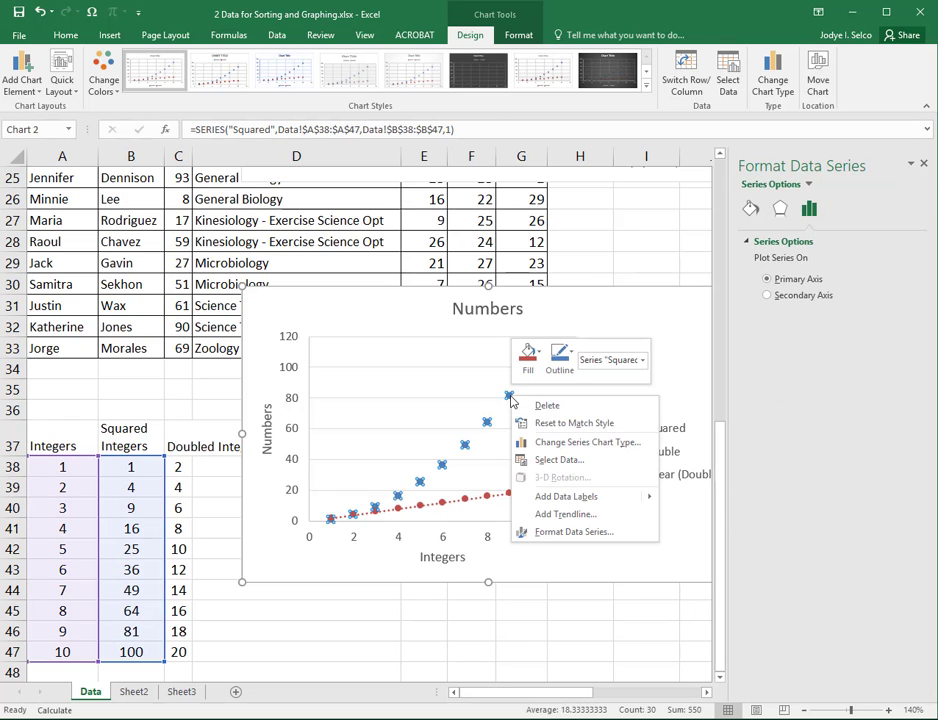
pyautogui.click(565, 514)
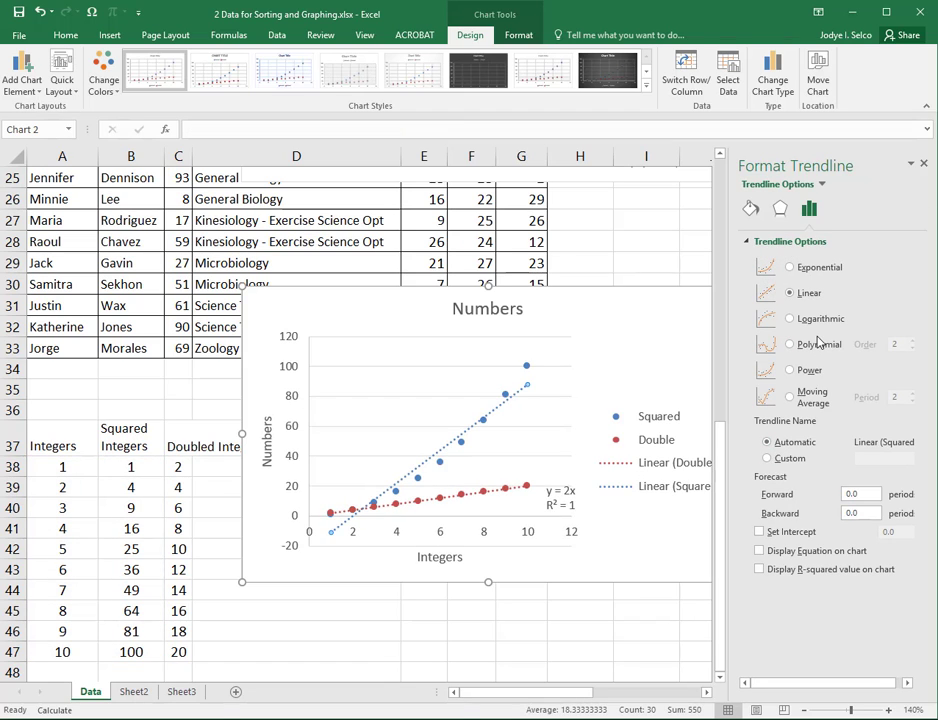
pyautogui.click(818, 269)
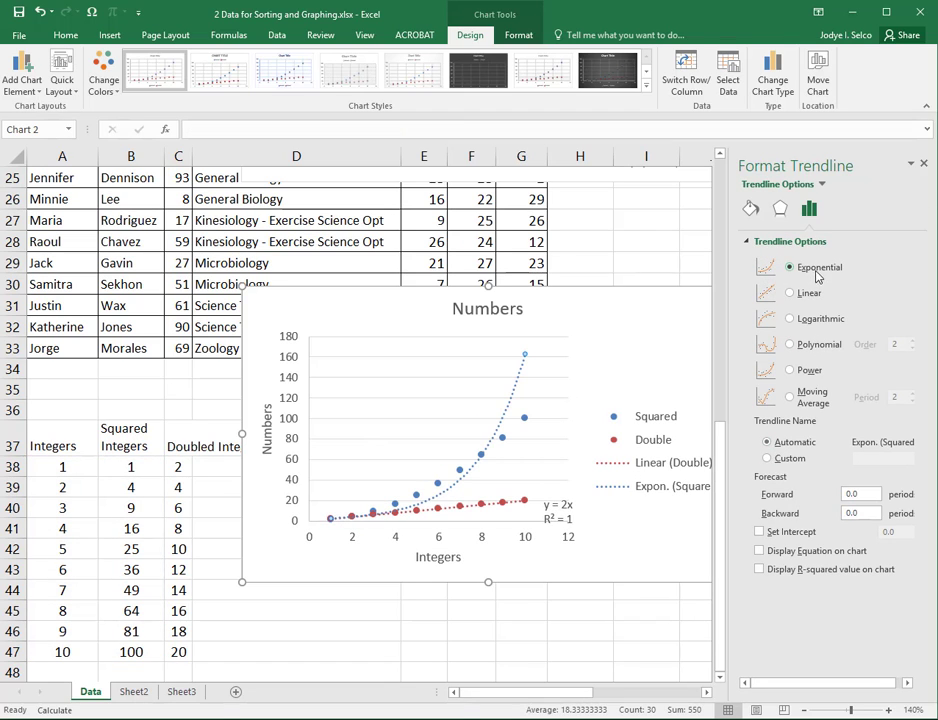
pyautogui.click(812, 322)
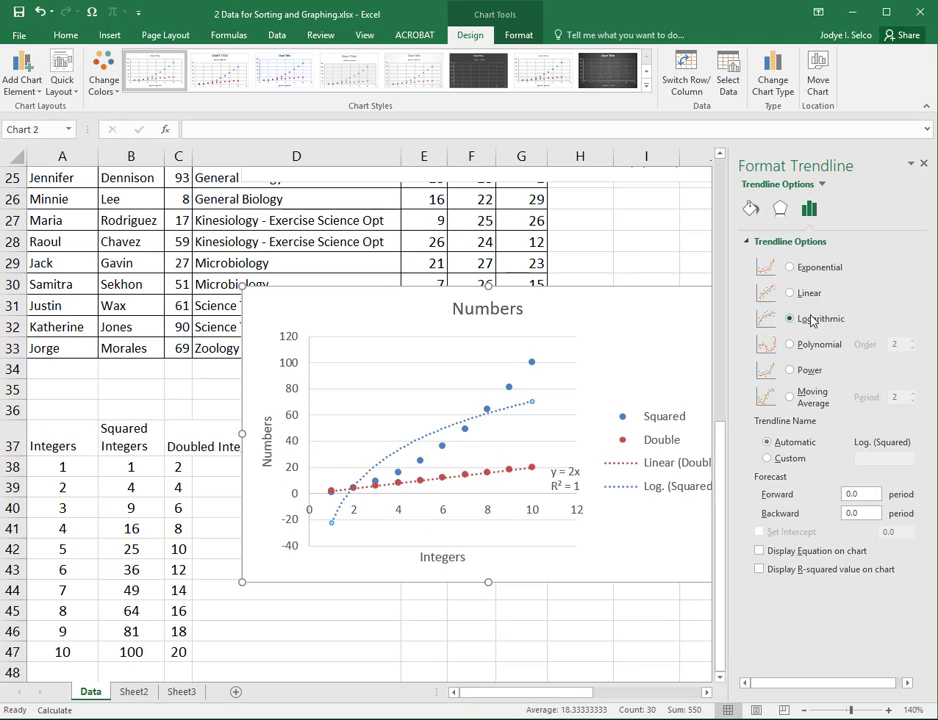
pyautogui.click(806, 346)
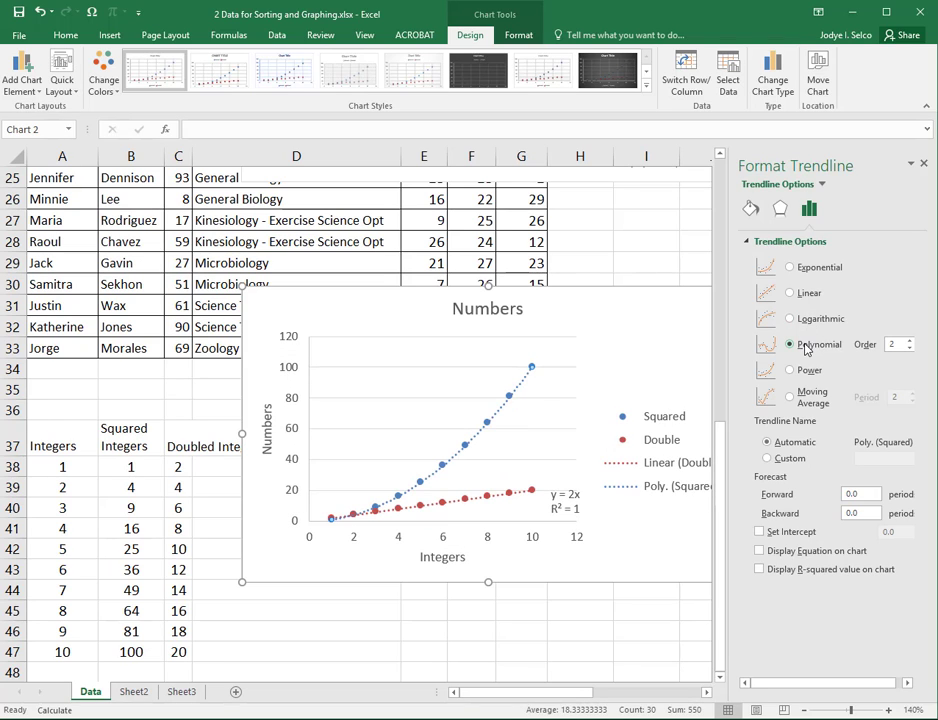
# Display the Squared trendline's equation and R-squared value on the chart, and change its type to Power.
pyautogui.click(778, 551)
pyautogui.click(778, 572)
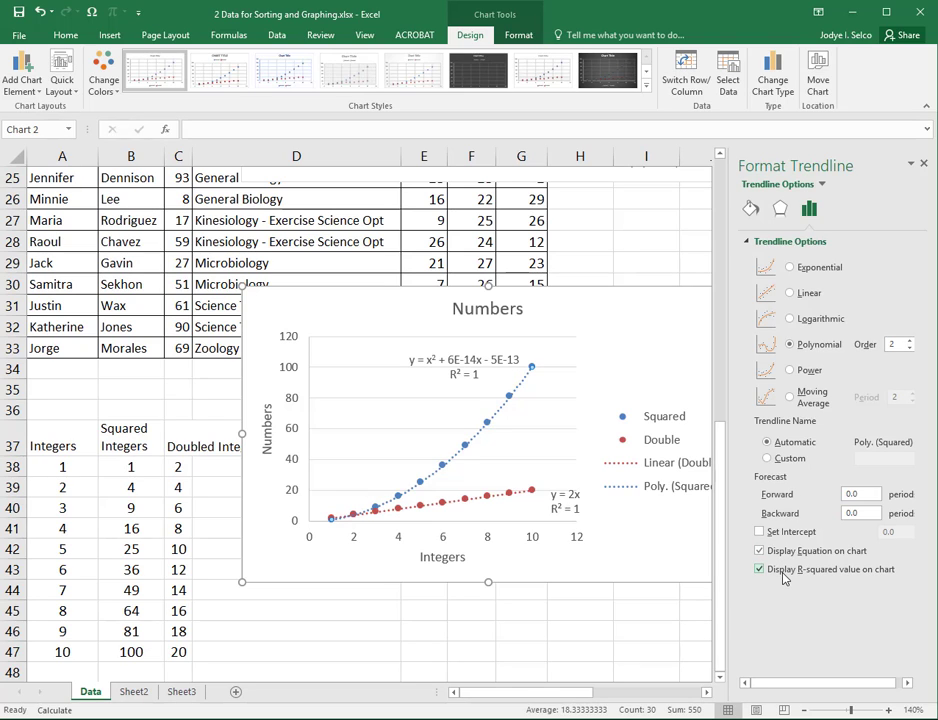
pyautogui.click(791, 371)
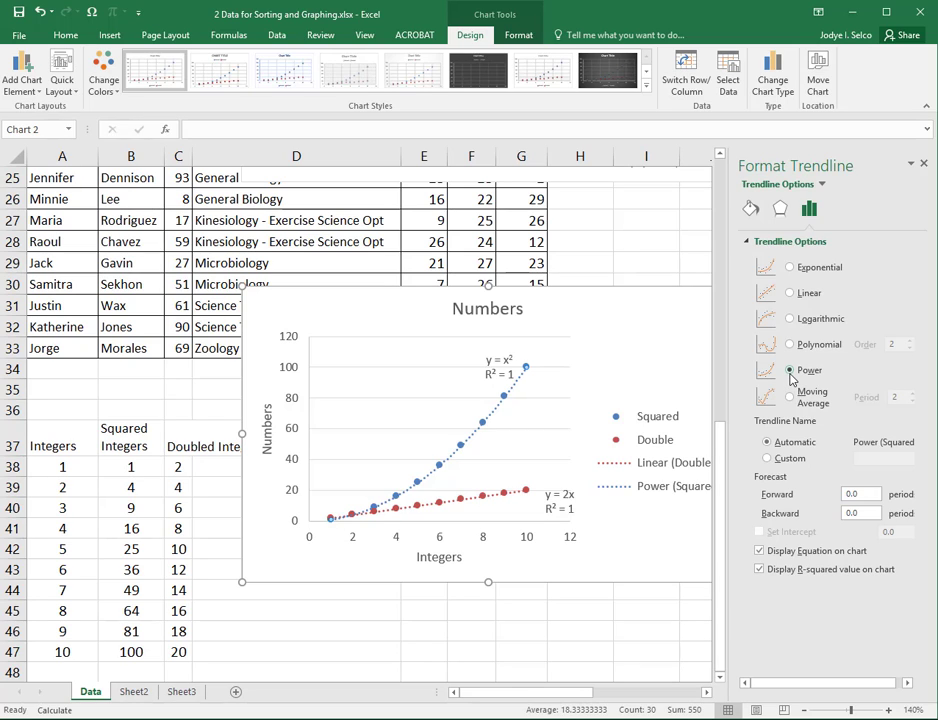
# Compare the Polynomial and Power types on the Squared trendline, and set it to a Polynomial of order 2.
pyautogui.click(790, 345)
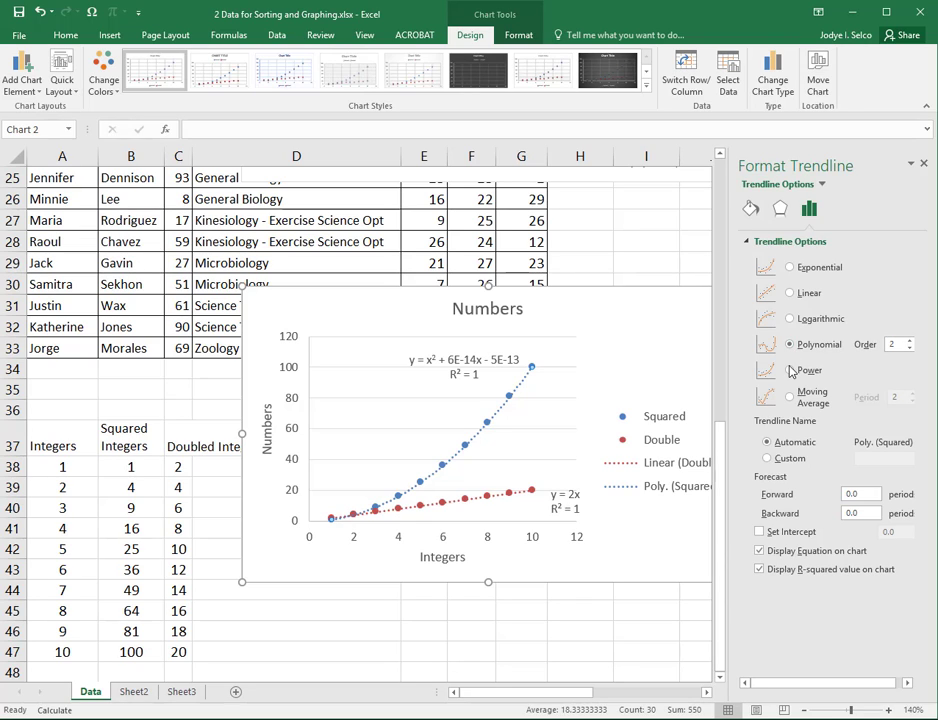
pyautogui.click(790, 371)
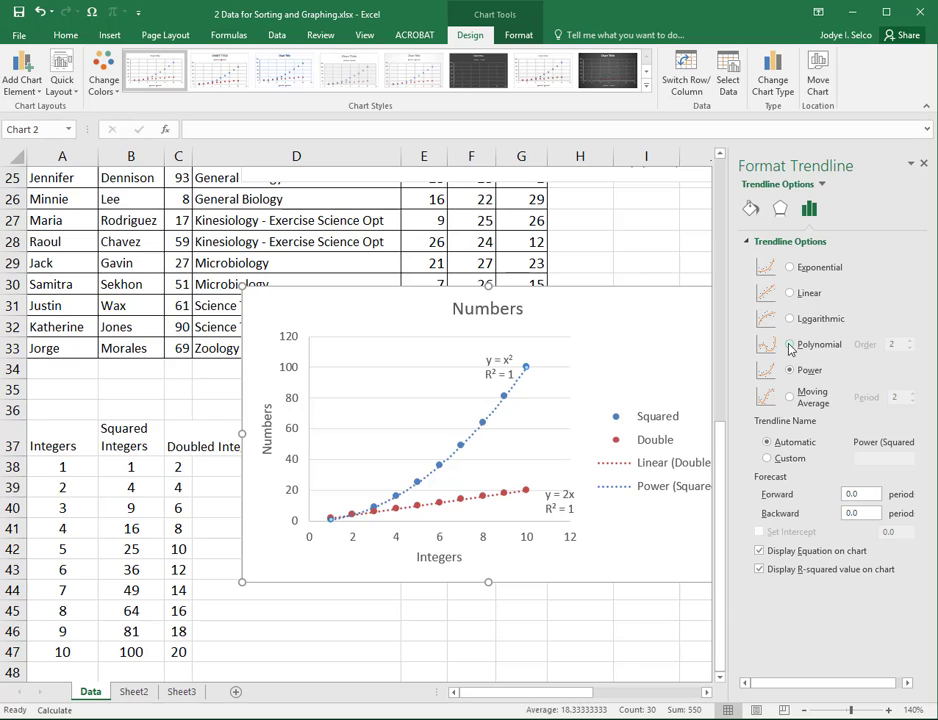
pyautogui.click(790, 345)
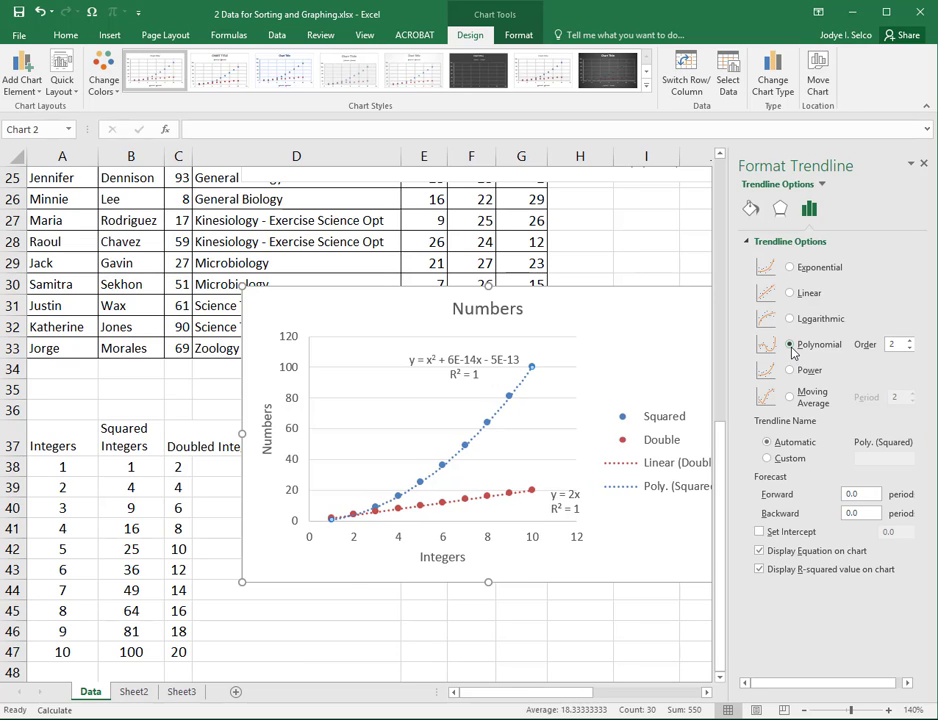
# Format the numbers in the Squared trendline's equation label as Scientific with 4 decimal places.
pyautogui.click(820, 186)
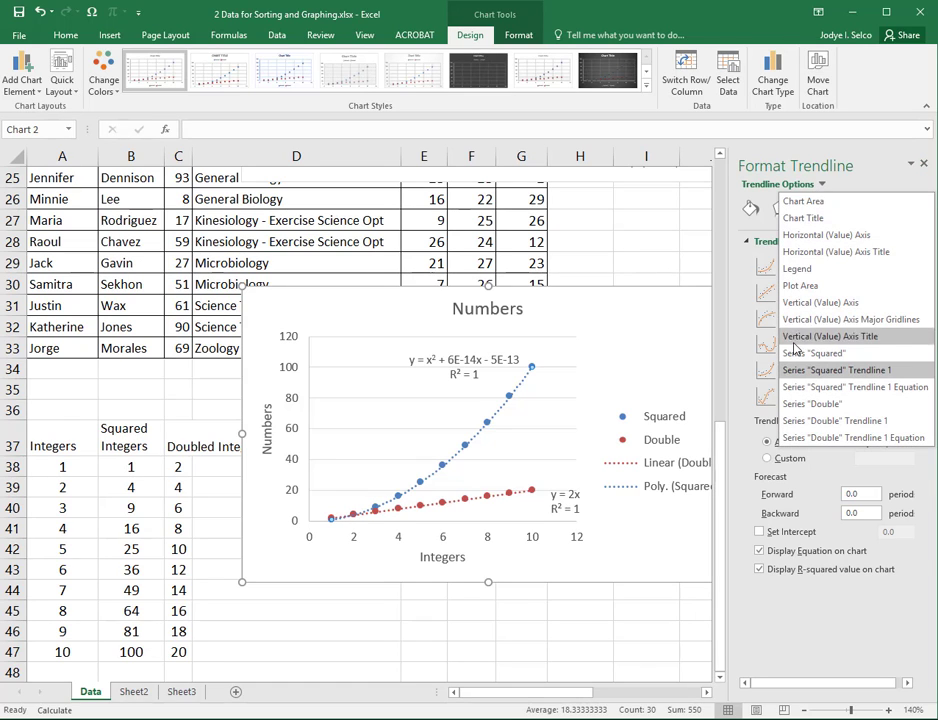
pyautogui.click(790, 389)
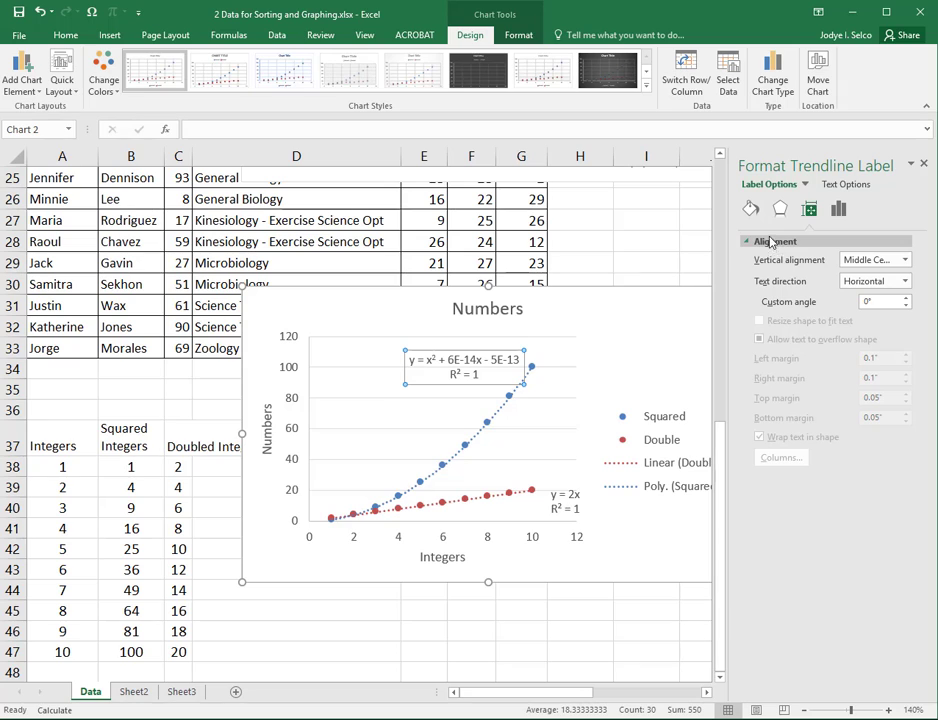
pyautogui.click(843, 186)
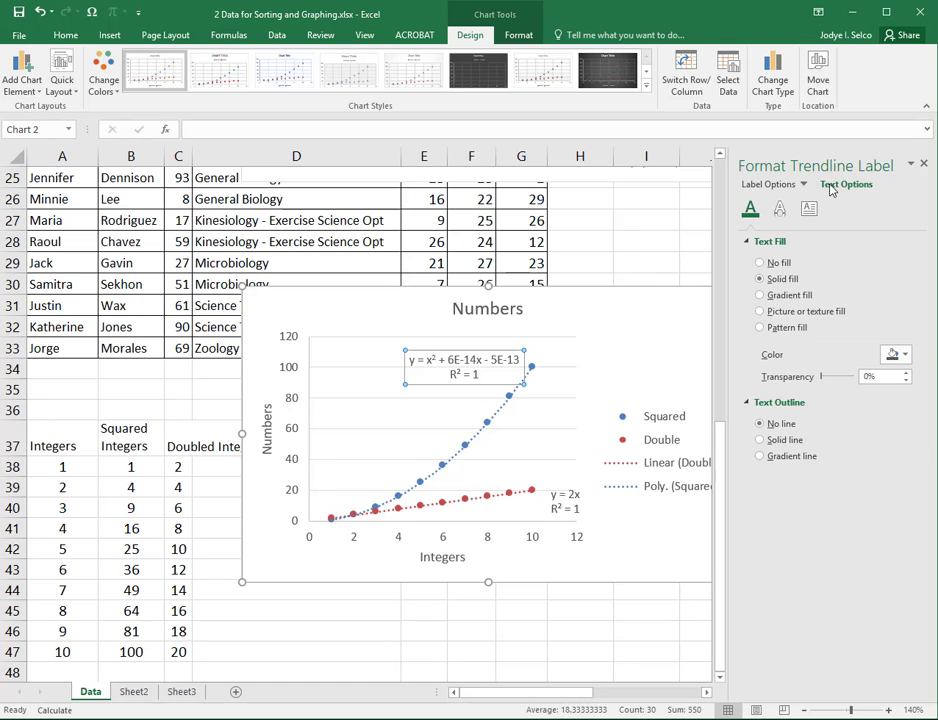
pyautogui.click(798, 185)
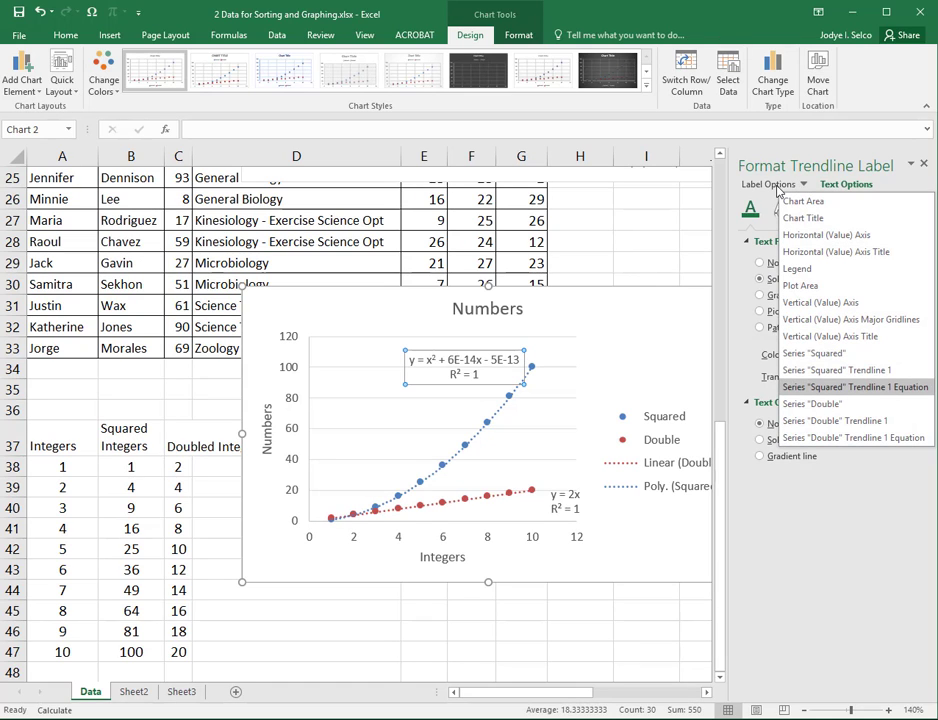
pyautogui.click(778, 189)
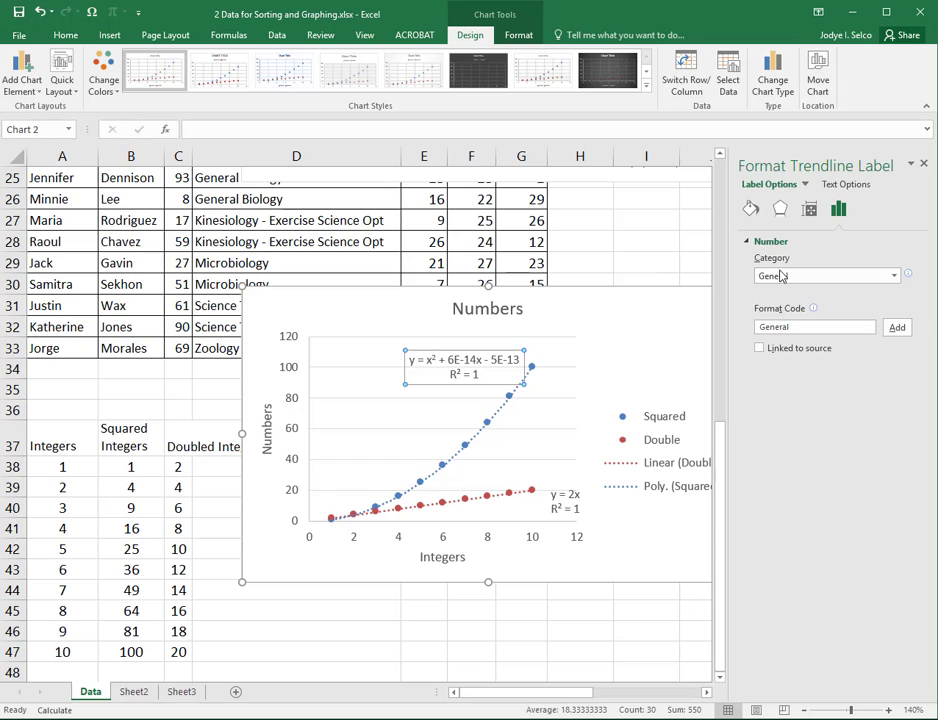
pyautogui.click(810, 209)
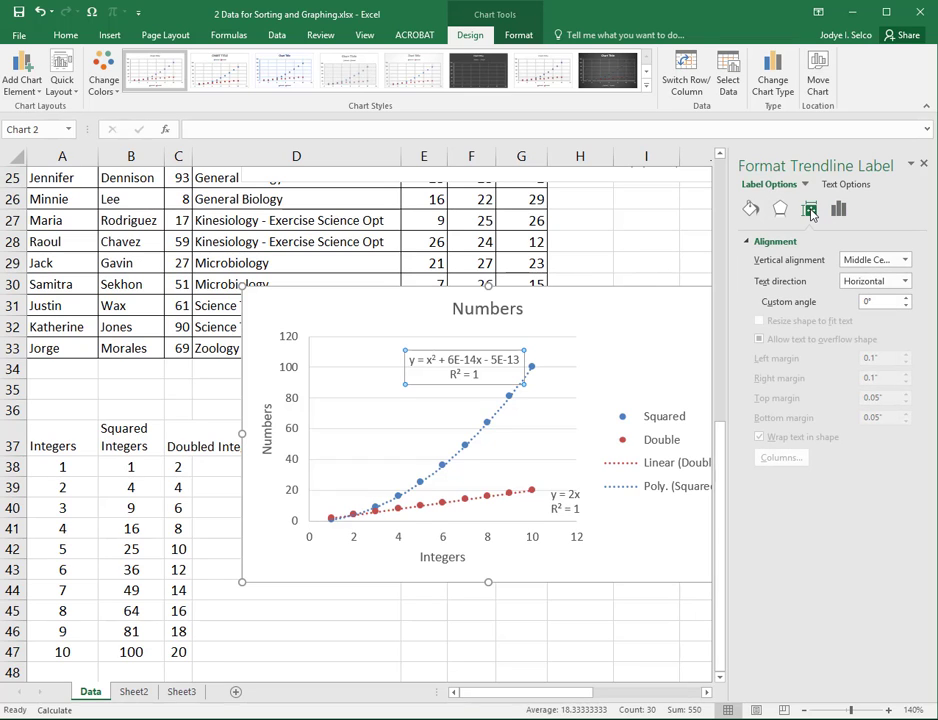
pyautogui.click(839, 210)
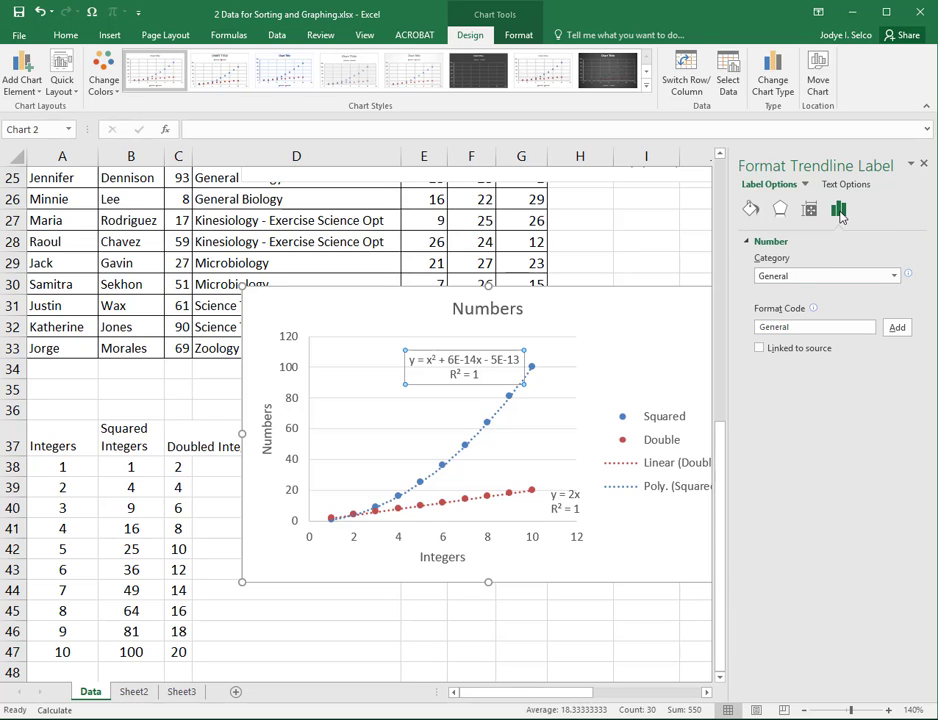
pyautogui.click(894, 277)
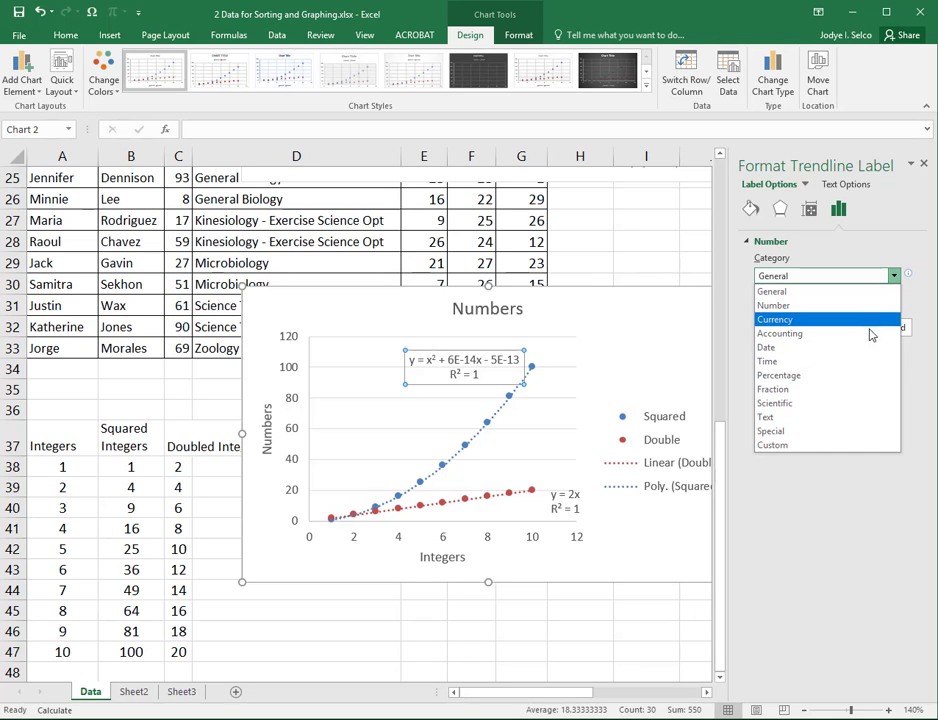
pyautogui.click(840, 404)
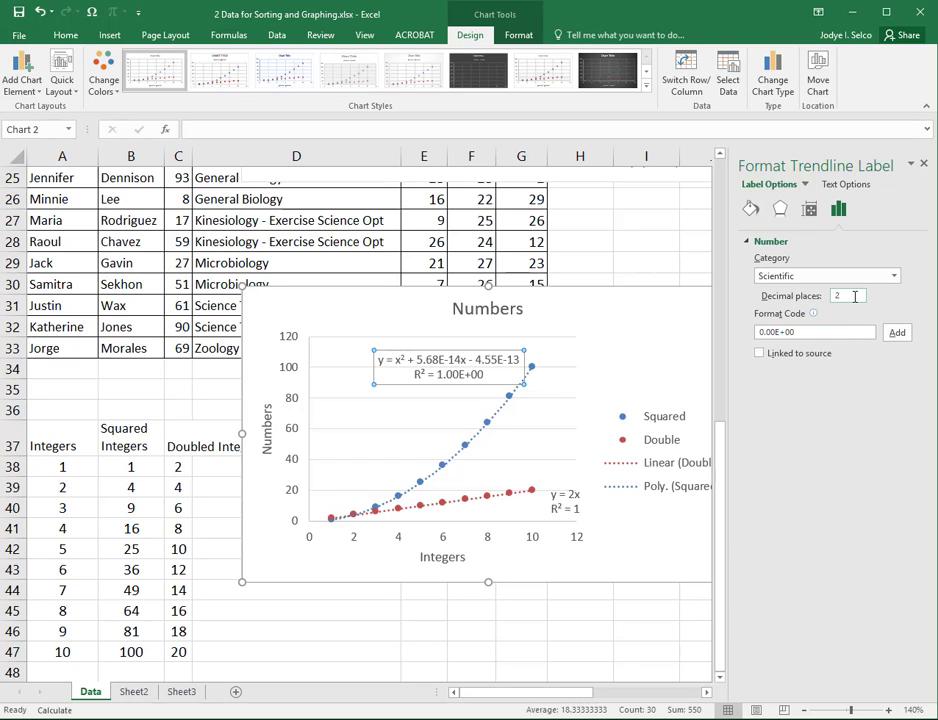
pyautogui.moveTo(852, 296); pyautogui.dragTo(837, 297)
pyautogui.write('4')
pyautogui.click(630, 369)
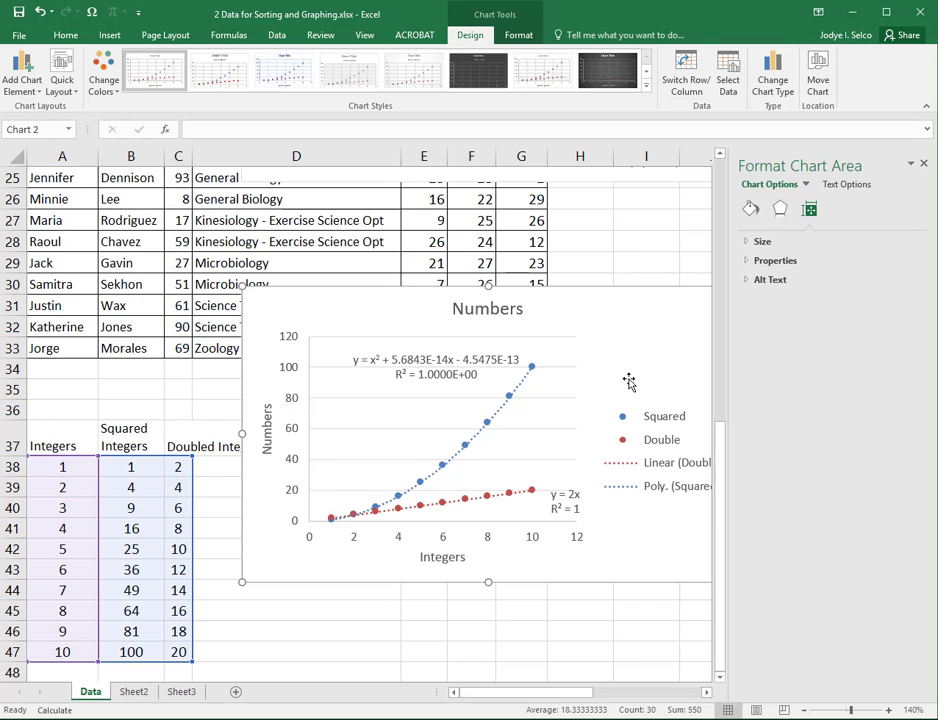
# Colour the text of the Squared trendline's equation and R-squared label blue to match its data series.
pyautogui.click(512, 360)
pyautogui.moveTo(486, 377); pyautogui.dragTo(350, 360)
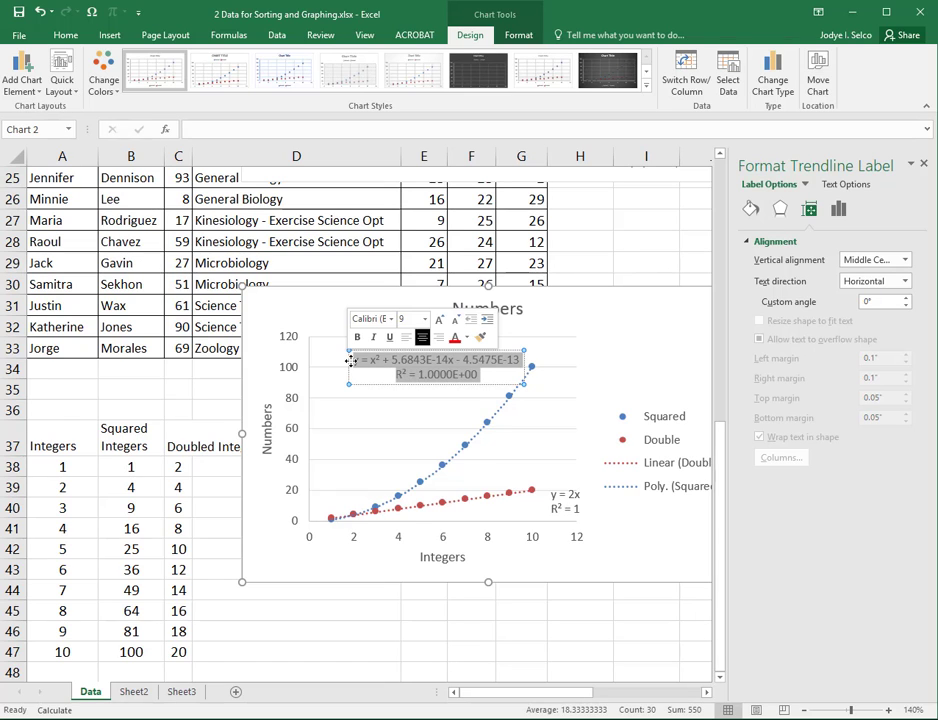
pyautogui.click(64, 35)
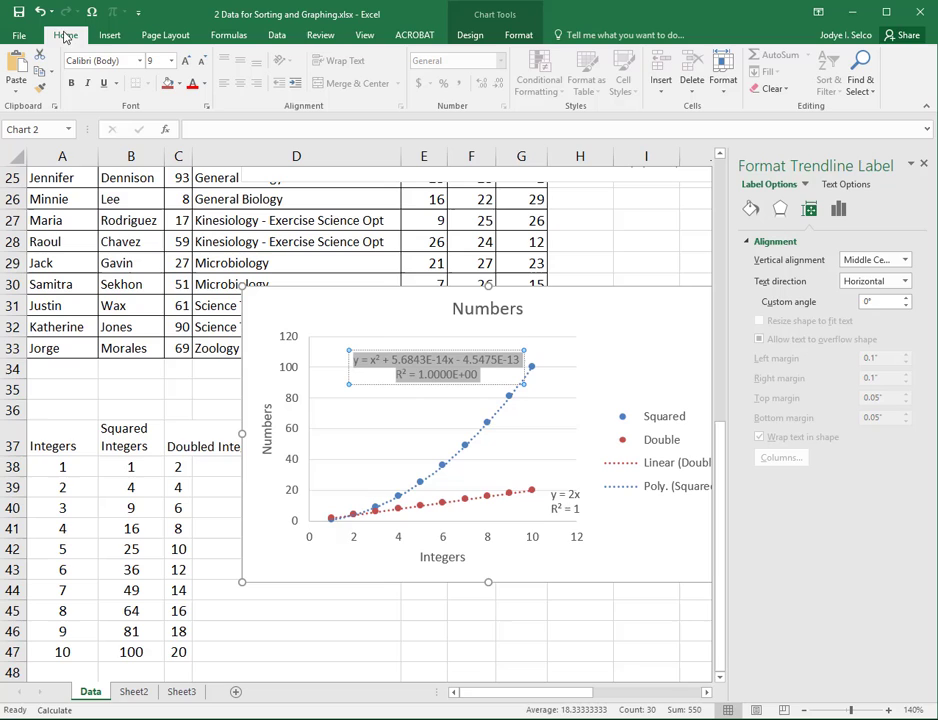
pyautogui.click(204, 84)
pyautogui.click(280, 217)
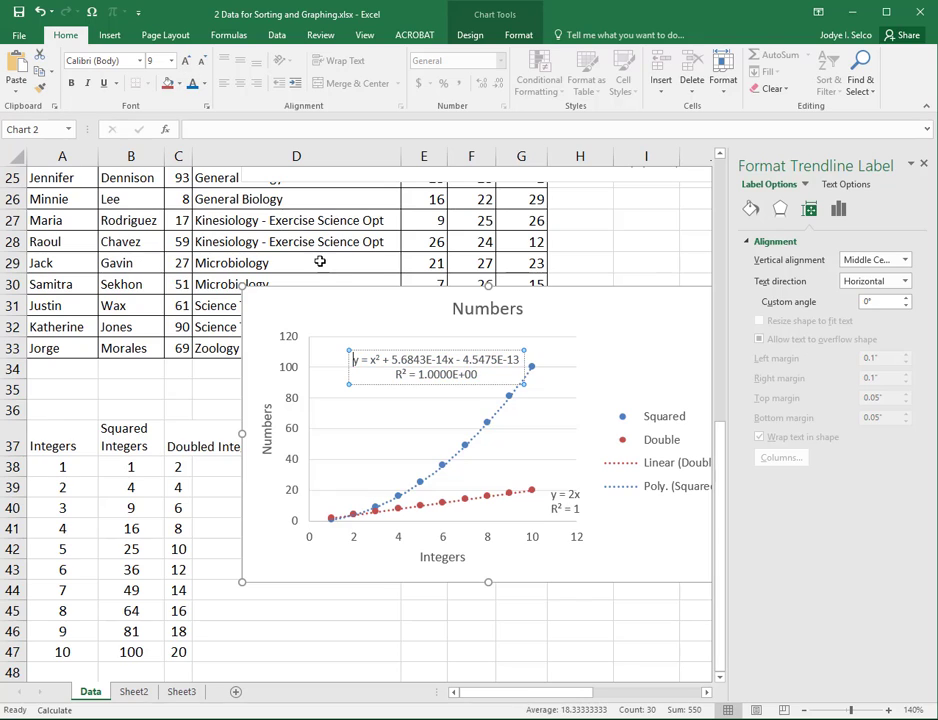
pyautogui.moveTo(484, 378); pyautogui.dragTo(352, 358)
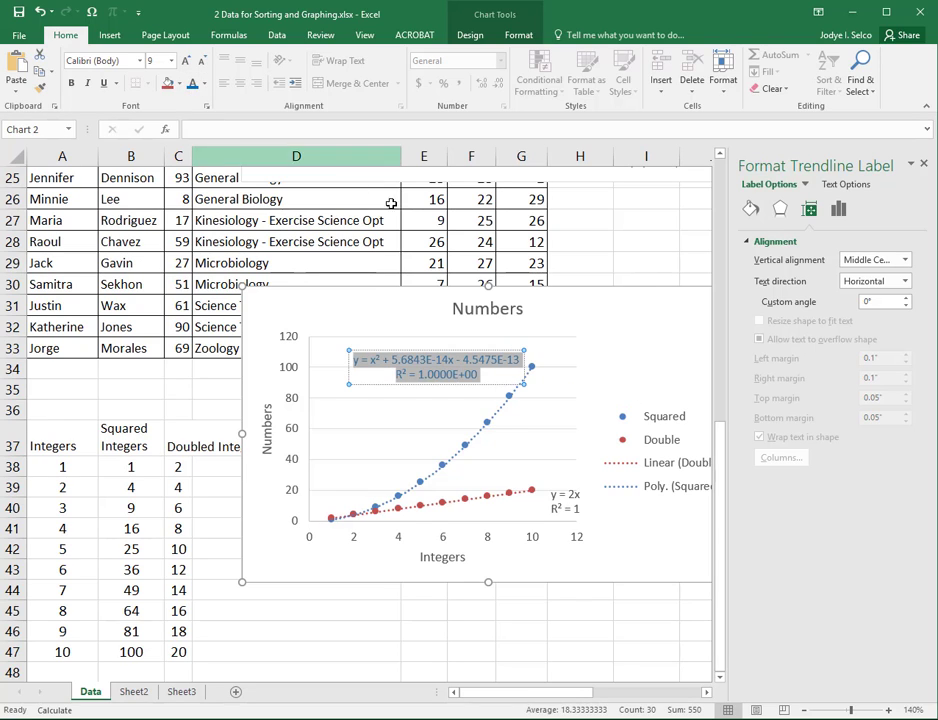
pyautogui.click(604, 253)
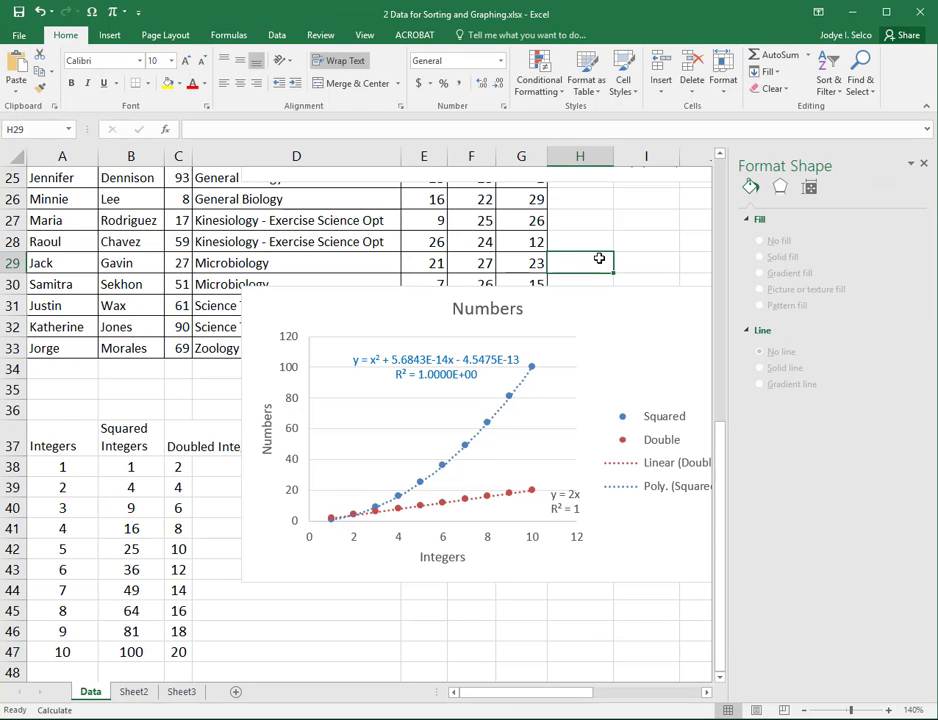